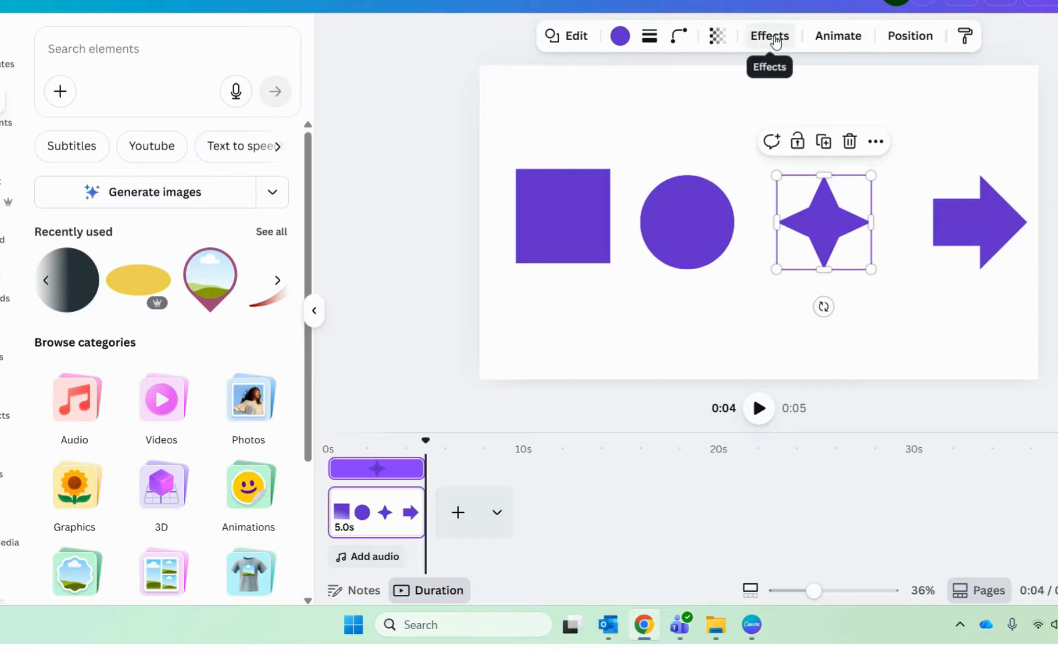
# Apply the advanced Radioactive effect to the purple square.
pyautogui.click(554, 206)
pyautogui.click(785, 38)
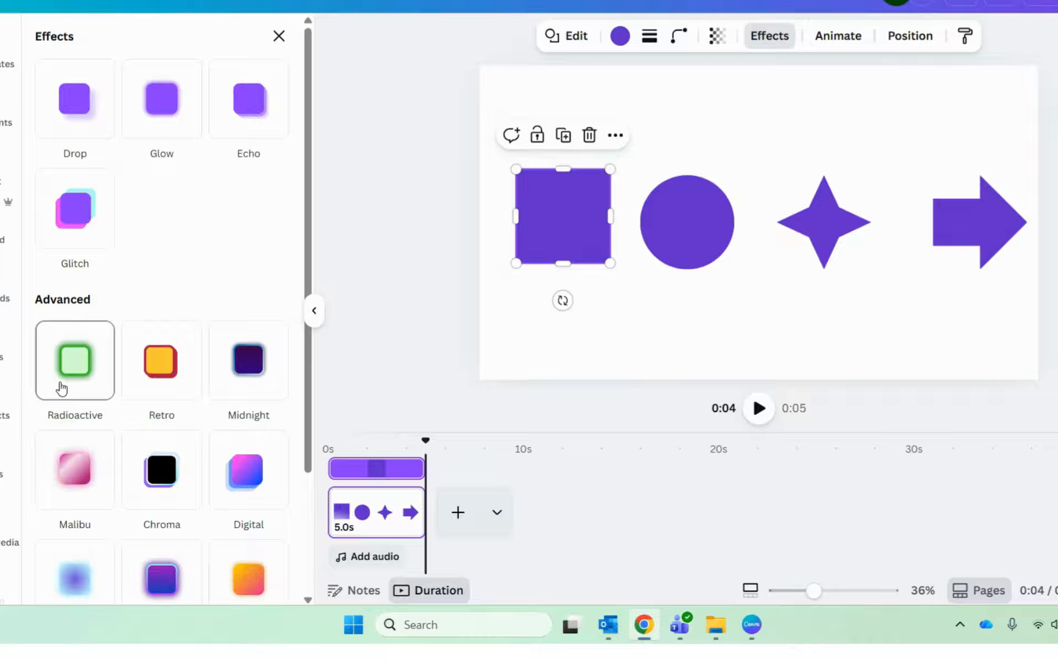
pyautogui.scroll(-3, 292, 226)
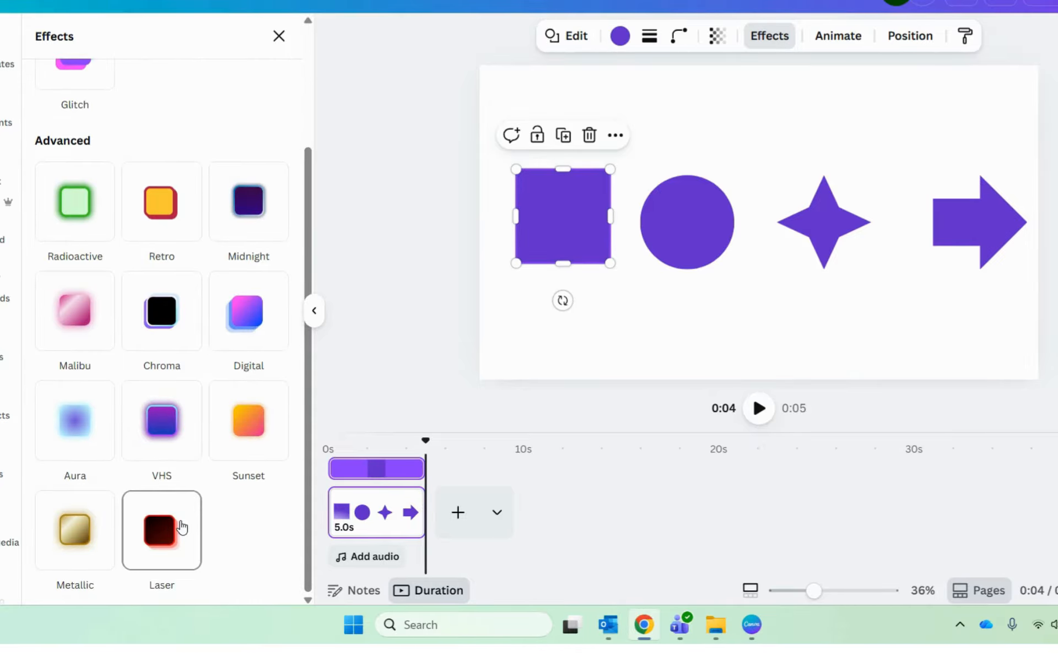
pyautogui.click(74, 206)
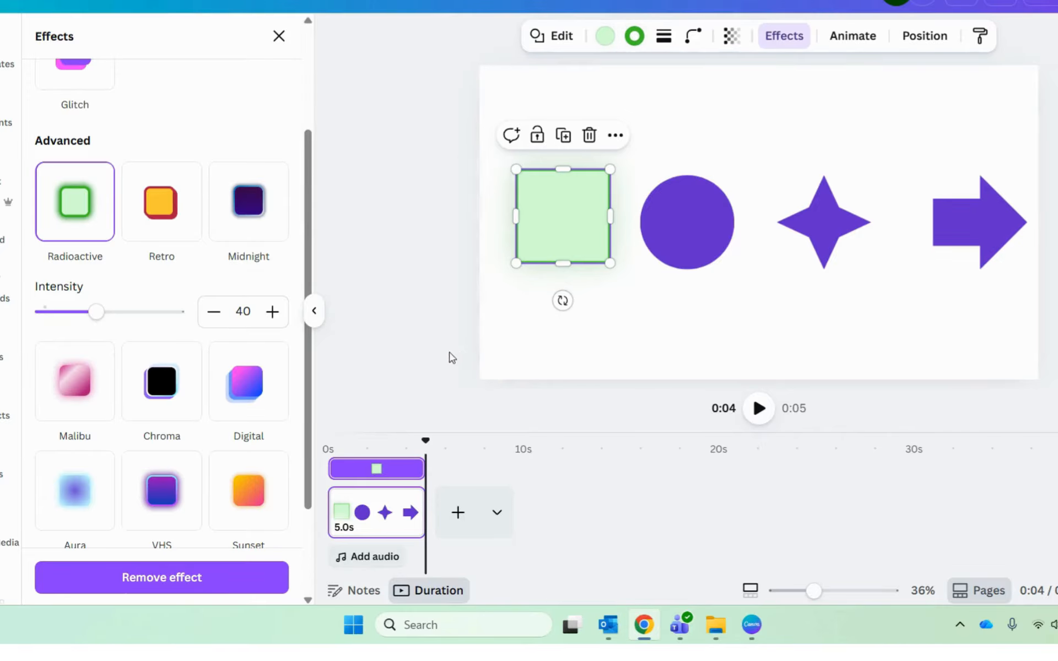
# Apply the Retro effect to the circle with an offset of 37 and a direction of 33.
pyautogui.click(689, 210)
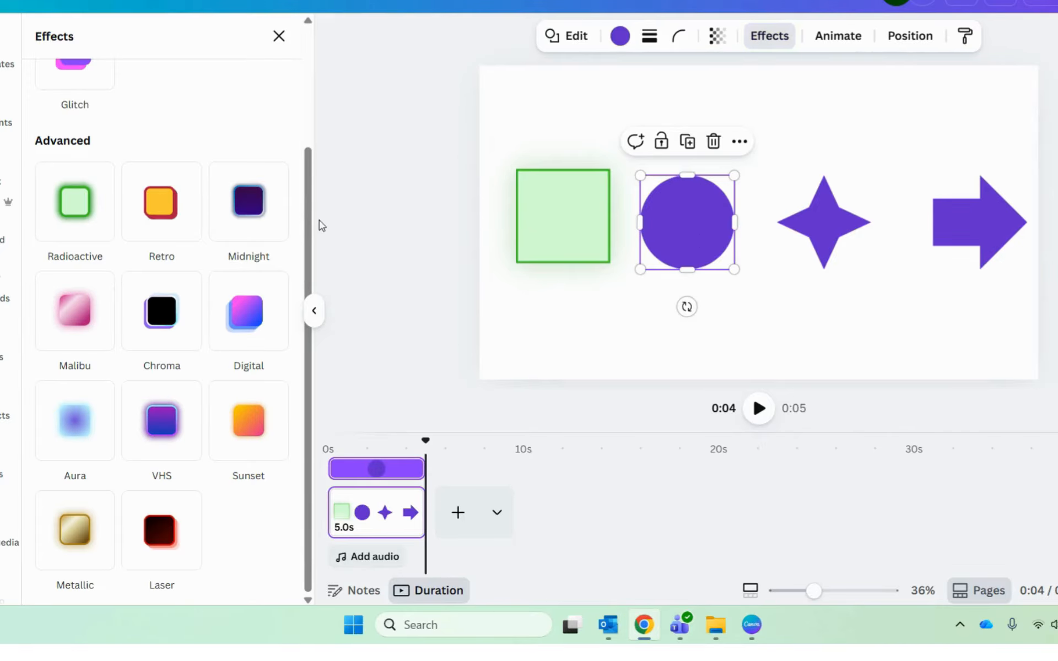
pyautogui.click(161, 207)
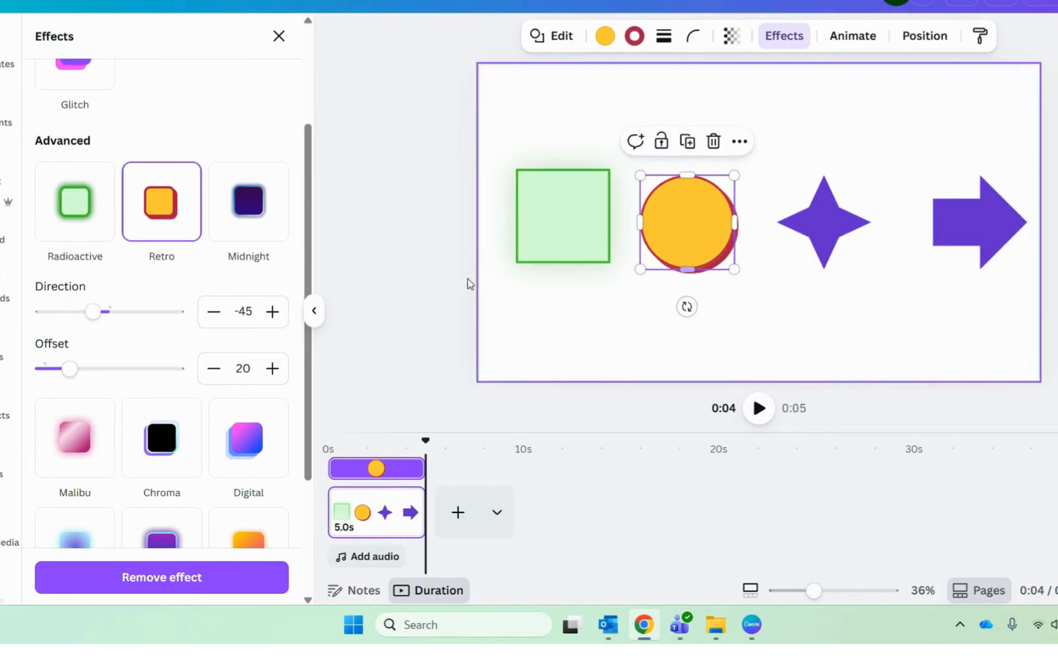
pyautogui.moveTo(70, 370); pyautogui.dragTo(92, 389)
pyautogui.moveTo(93, 312); pyautogui.dragTo(121, 313)
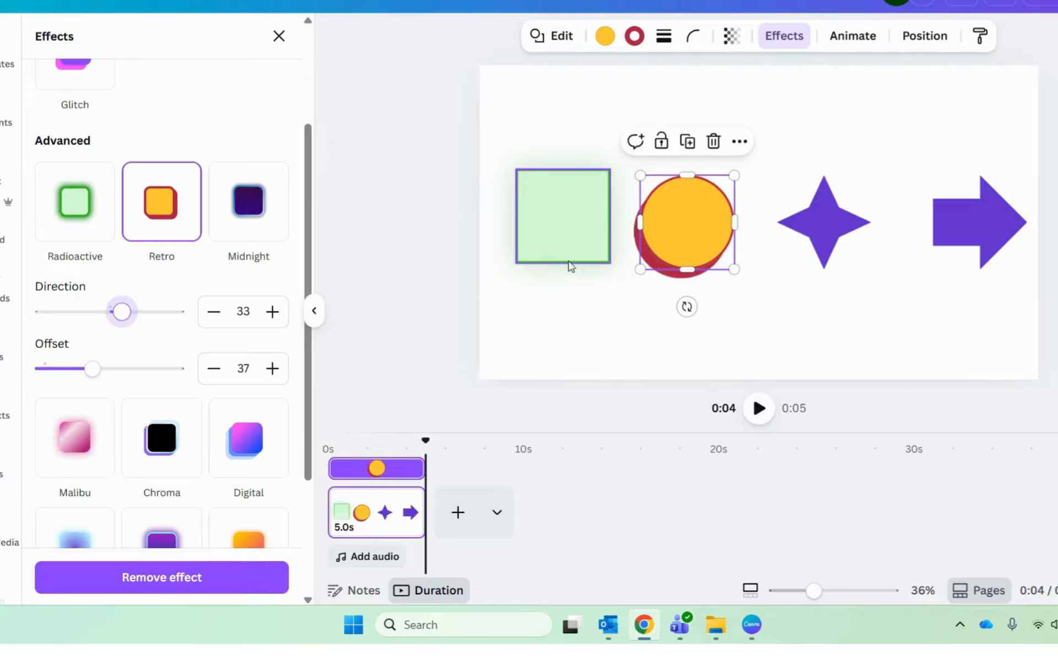
# Apply the Midnight effect to the four-pointed star with an intensity of 41.
pyautogui.click(827, 229)
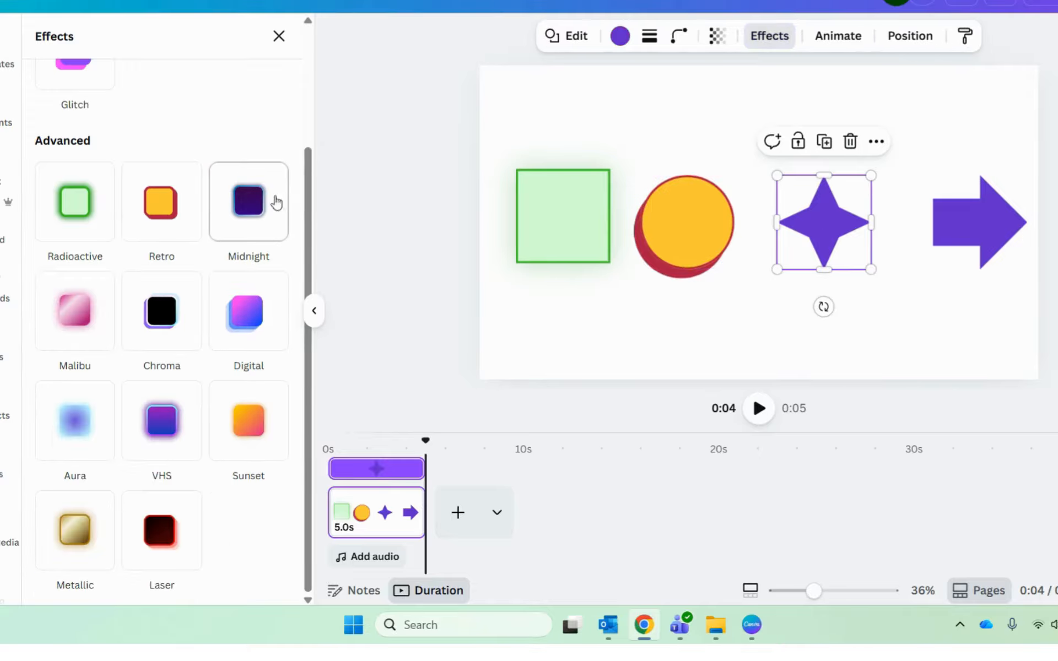
pyautogui.click(256, 204)
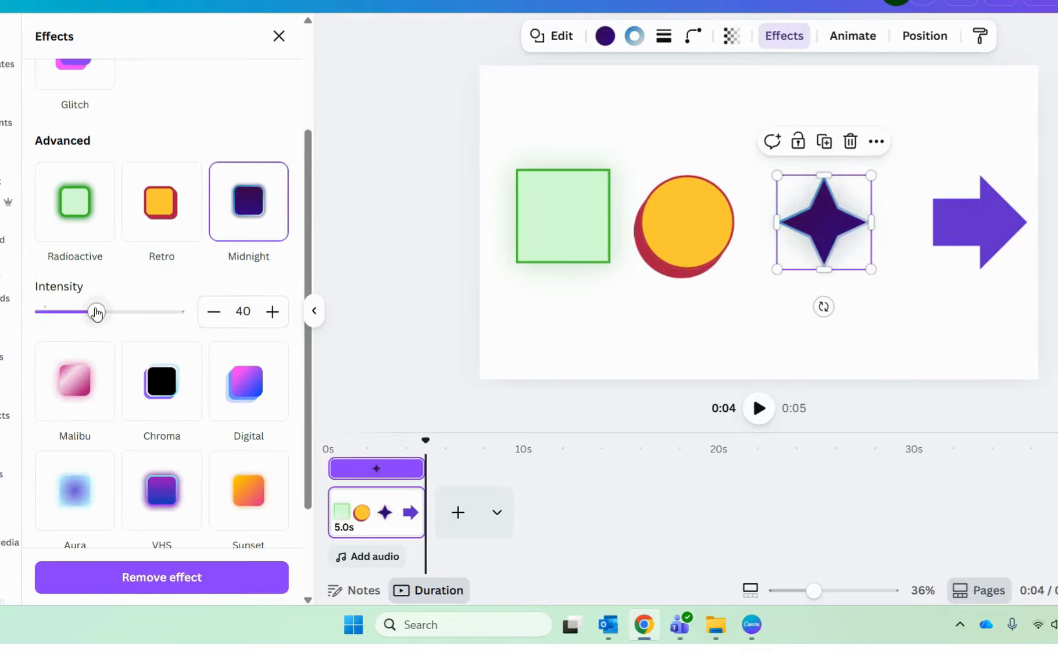
pyautogui.moveTo(95, 312)
pyautogui.mouseDown()
pyautogui.moveTo(152, 312)
pyautogui.moveTo(98, 312)
pyautogui.mouseUp()
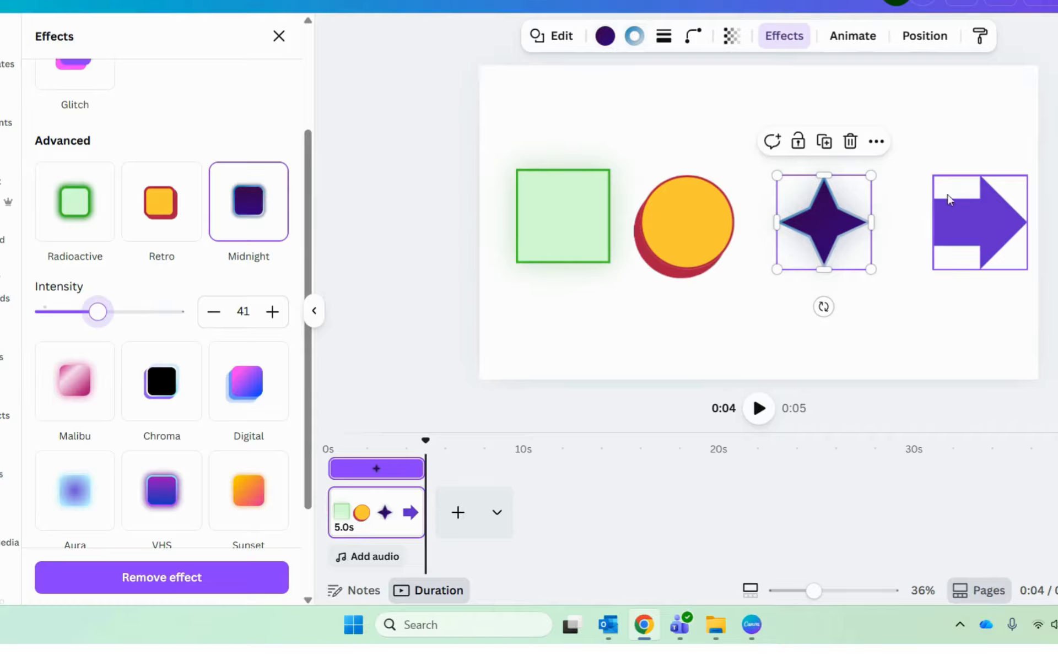
# Apply the Malibu effect to the arrow and inspect the gradient colors and styles of its fill.
pyautogui.click(989, 225)
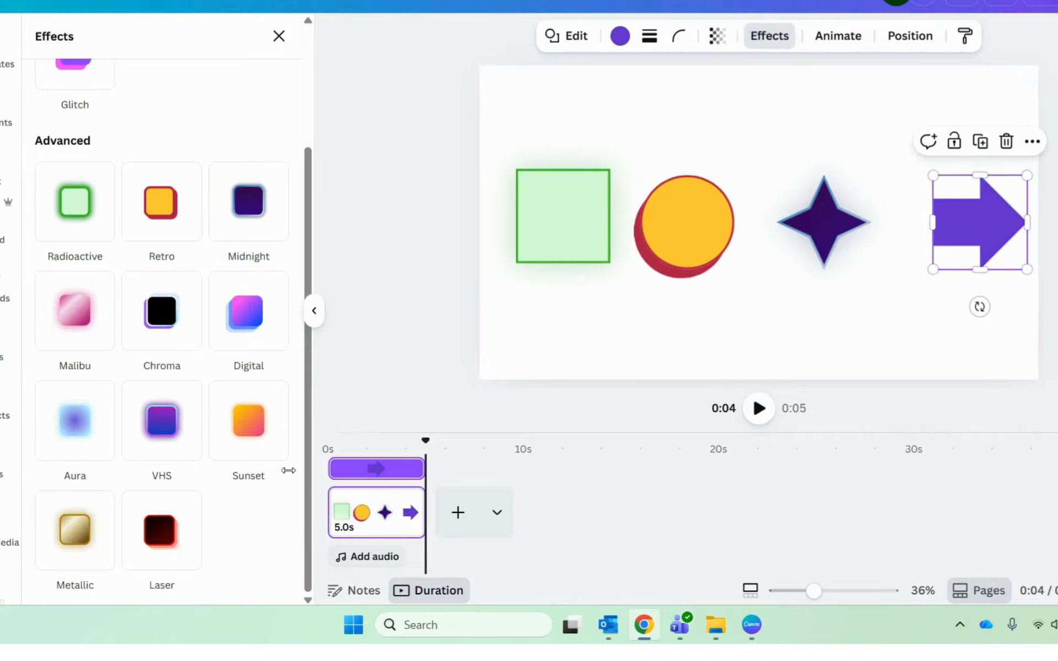
pyautogui.click(82, 316)
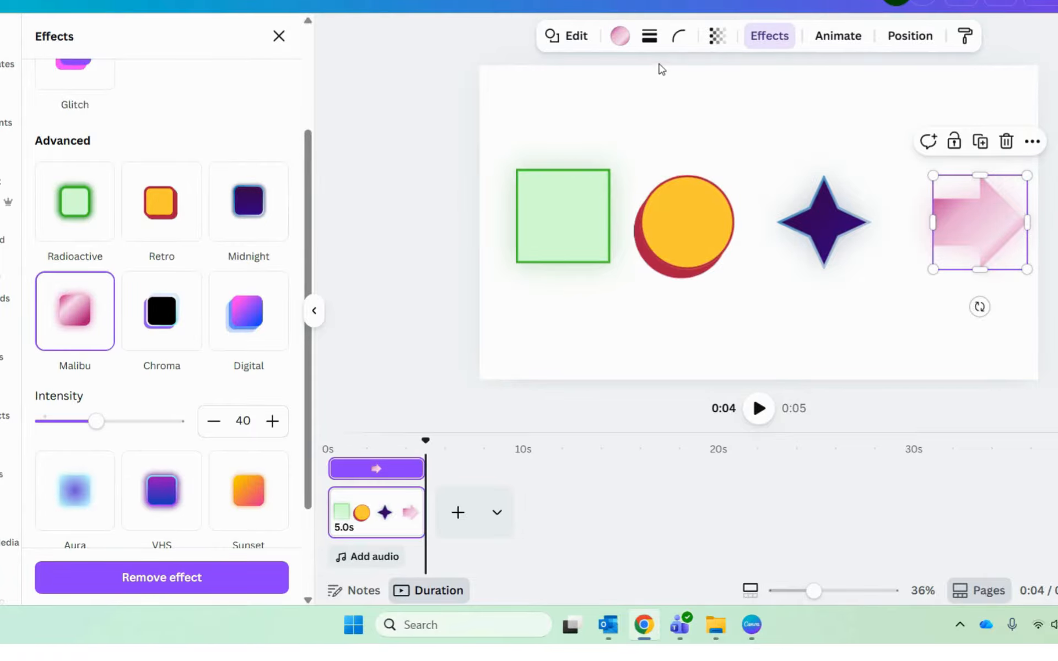
pyautogui.click(620, 38)
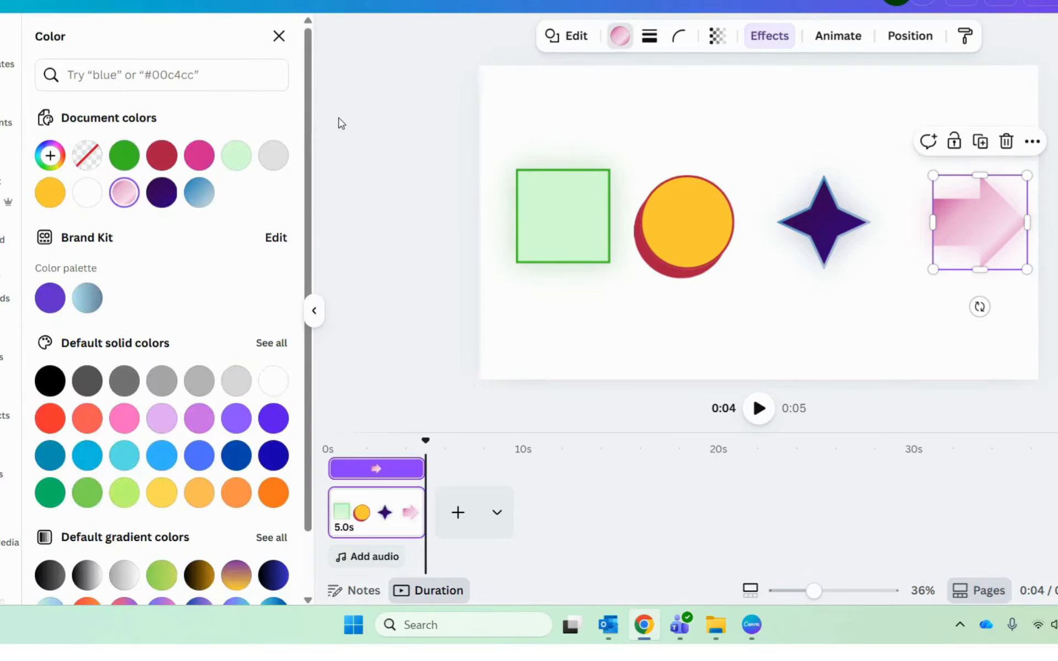
pyautogui.click(50, 157)
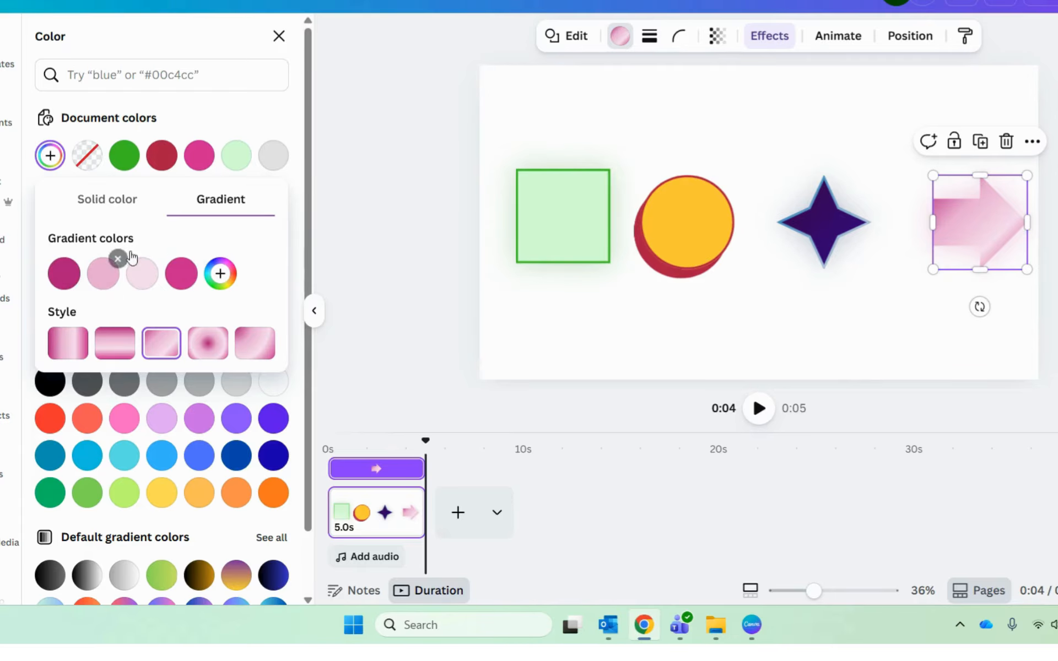
pyautogui.click(277, 39)
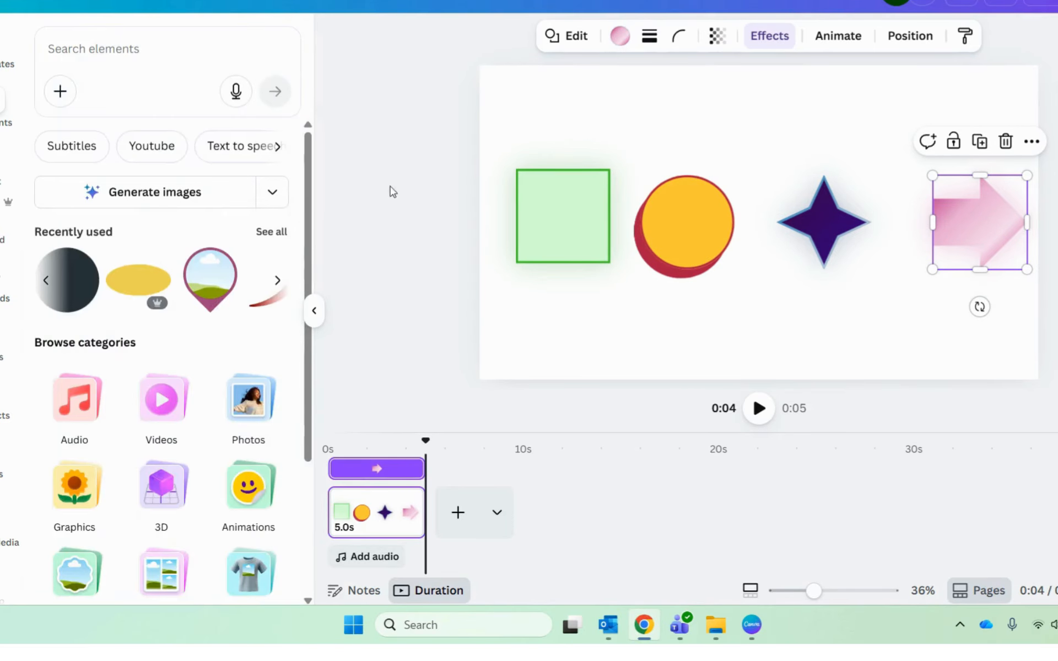
# Switch the square's effect to Chroma with an offset of 86 and a direction of -65.
pyautogui.click(555, 217)
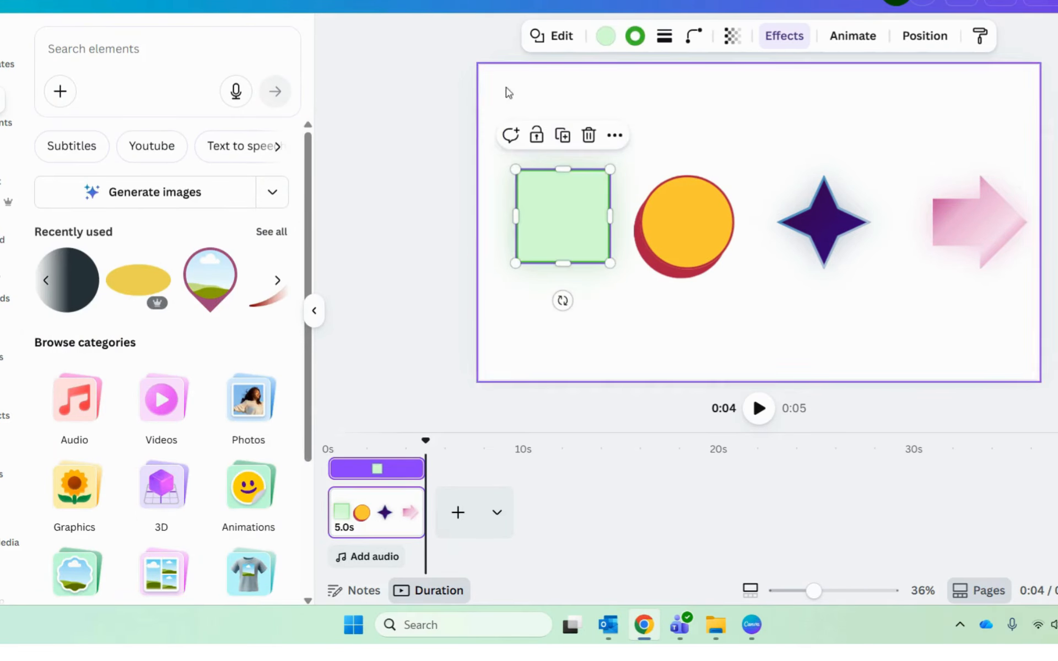
pyautogui.click(779, 42)
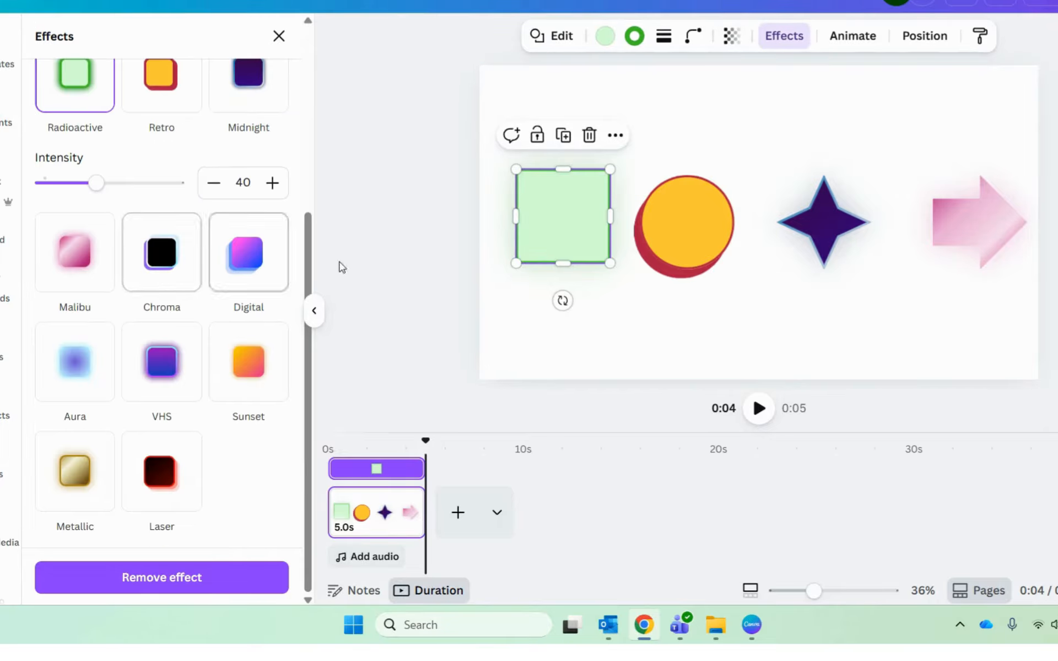
pyautogui.click(164, 266)
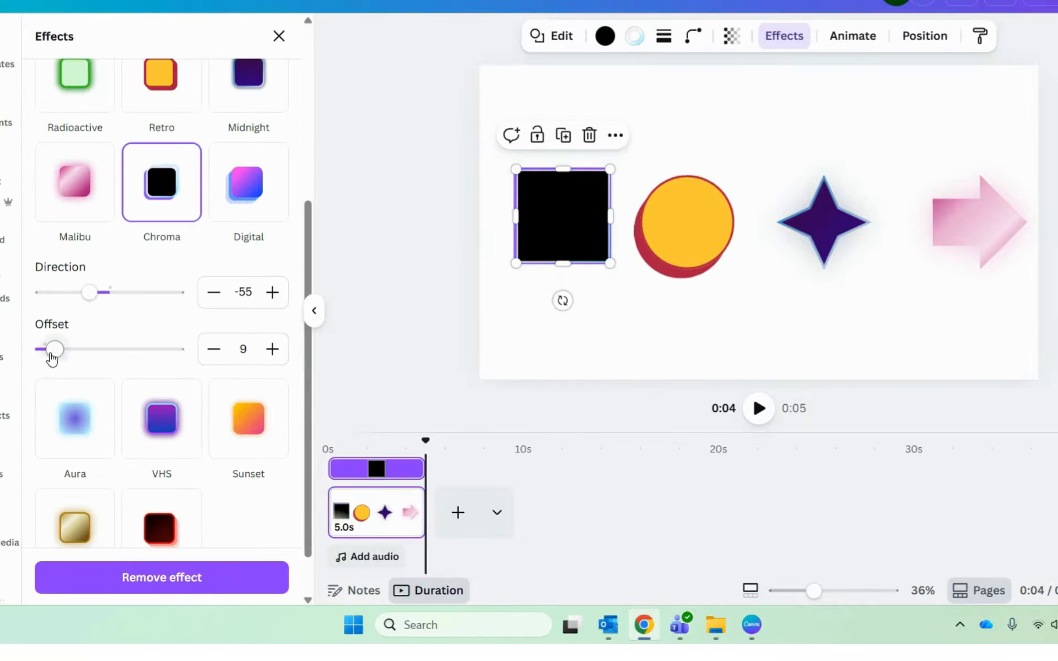
pyautogui.moveTo(55, 353); pyautogui.dragTo(161, 360)
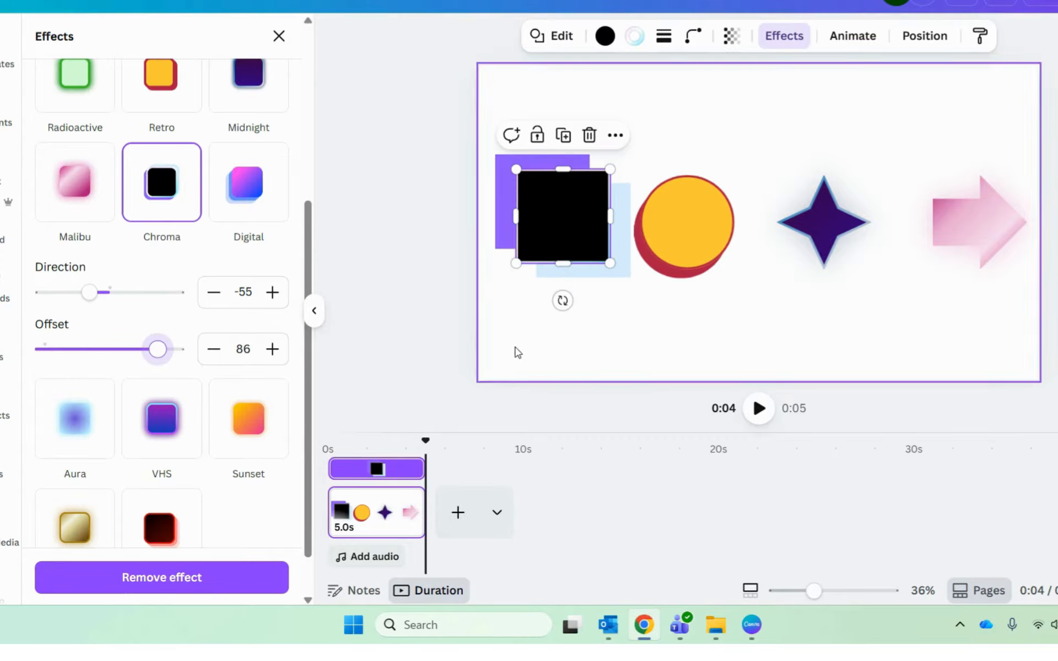
pyautogui.moveTo(85, 298)
pyautogui.mouseDown()
pyautogui.moveTo(171, 282)
pyautogui.moveTo(85, 291)
pyautogui.mouseUp()
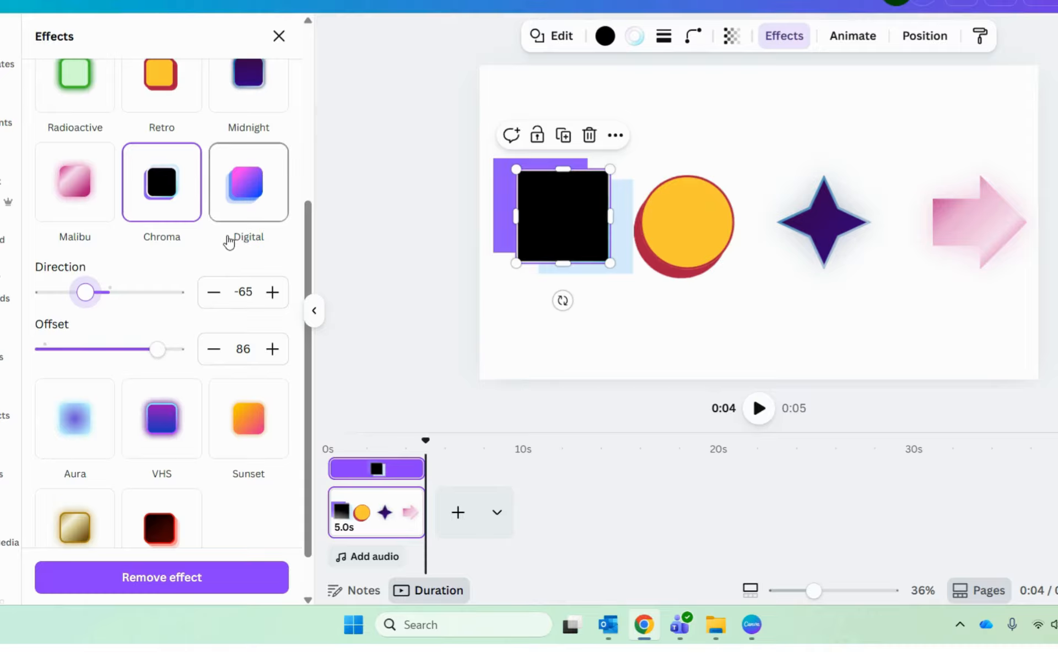
# Switch the circle's effect to Digital with an offset of 81 and a direction of 151.
pyautogui.click(699, 229)
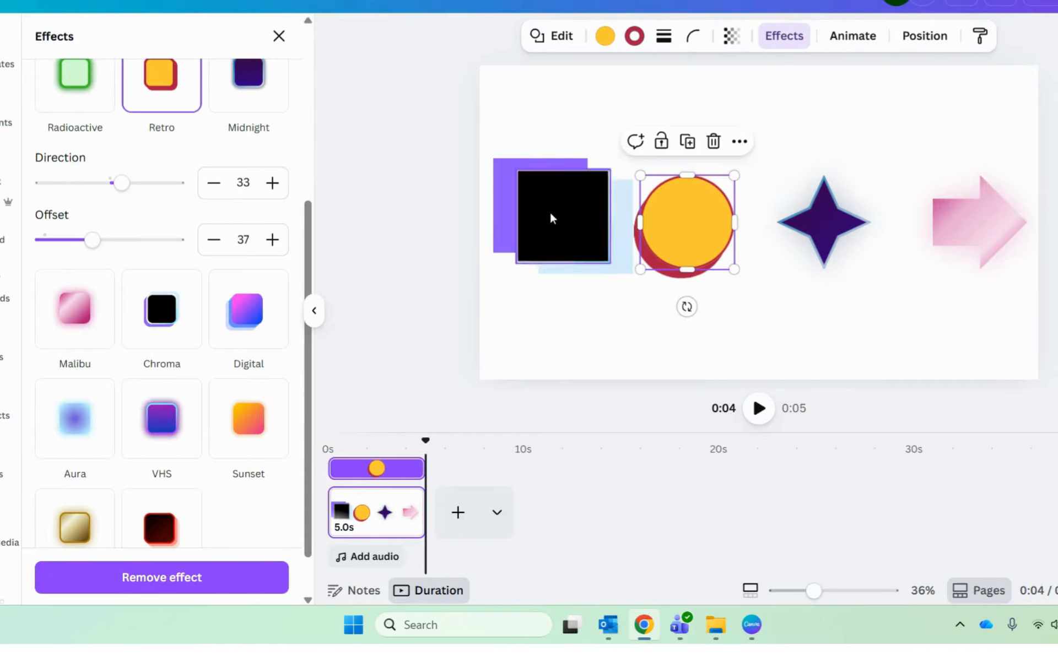
pyautogui.click(262, 326)
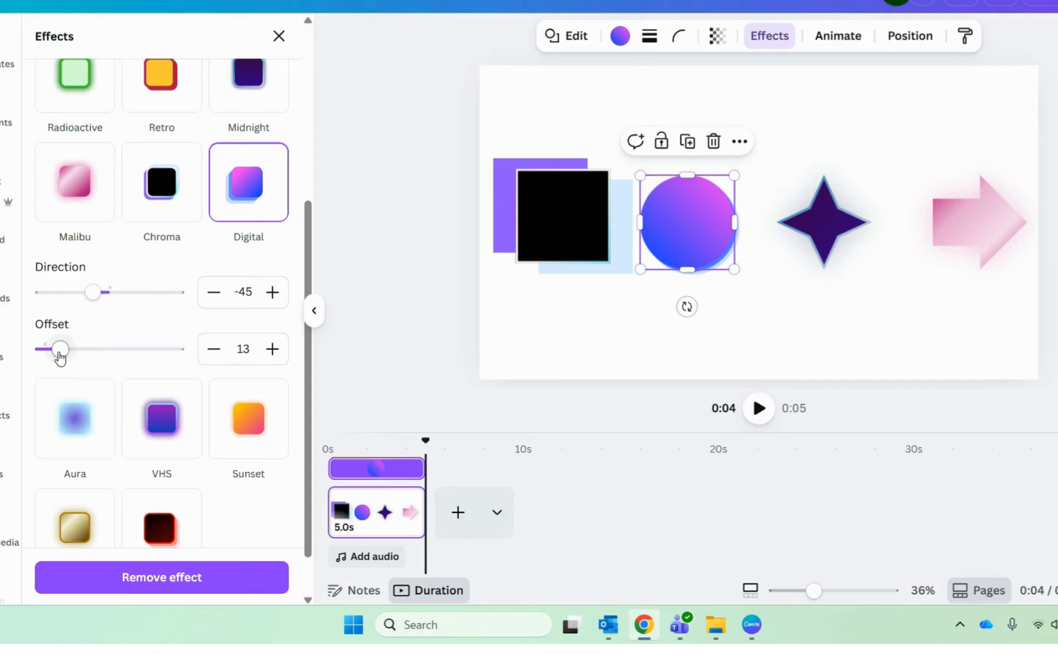
pyautogui.moveTo(58, 349); pyautogui.dragTo(154, 367)
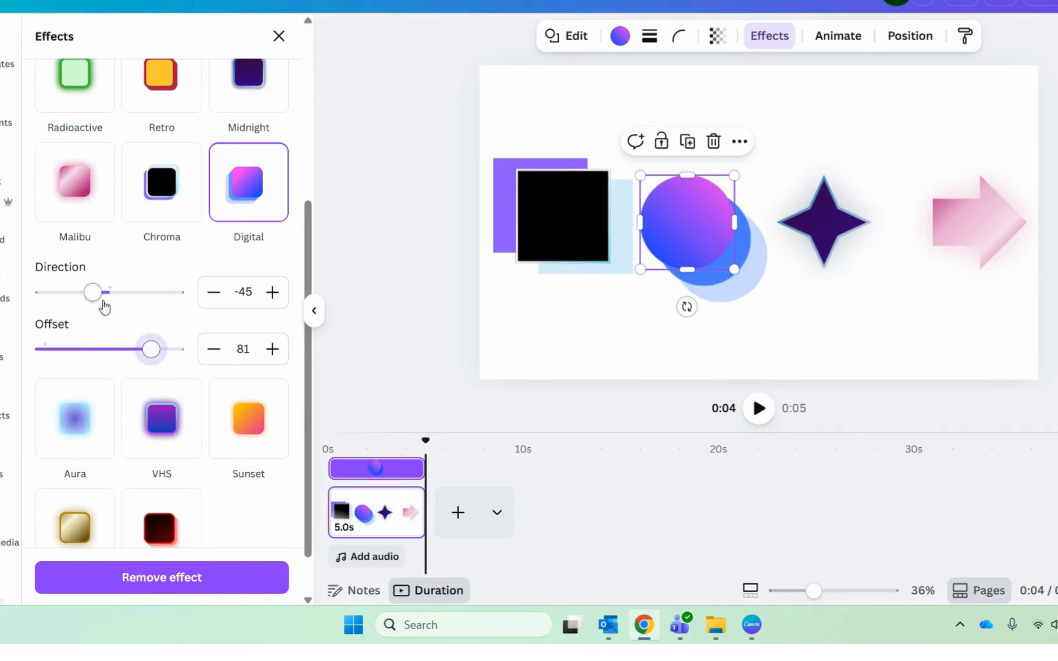
pyautogui.moveTo(91, 294); pyautogui.dragTo(169, 299)
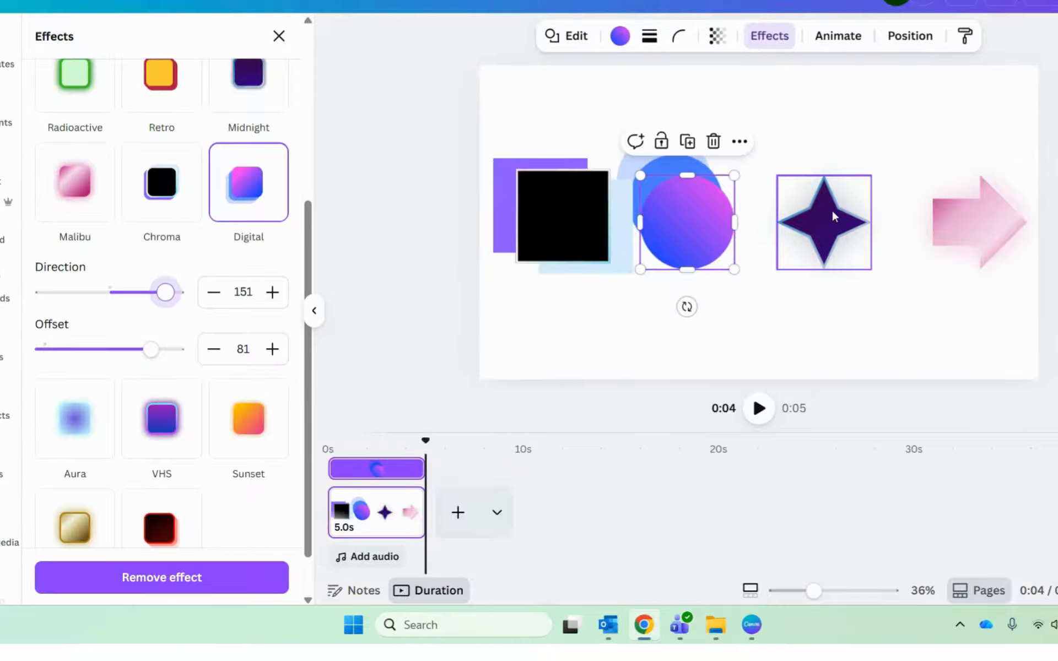
# Switch the star's effect to Aura and the arrow's effect to VHS with an intensity of 58.
pyautogui.click(821, 232)
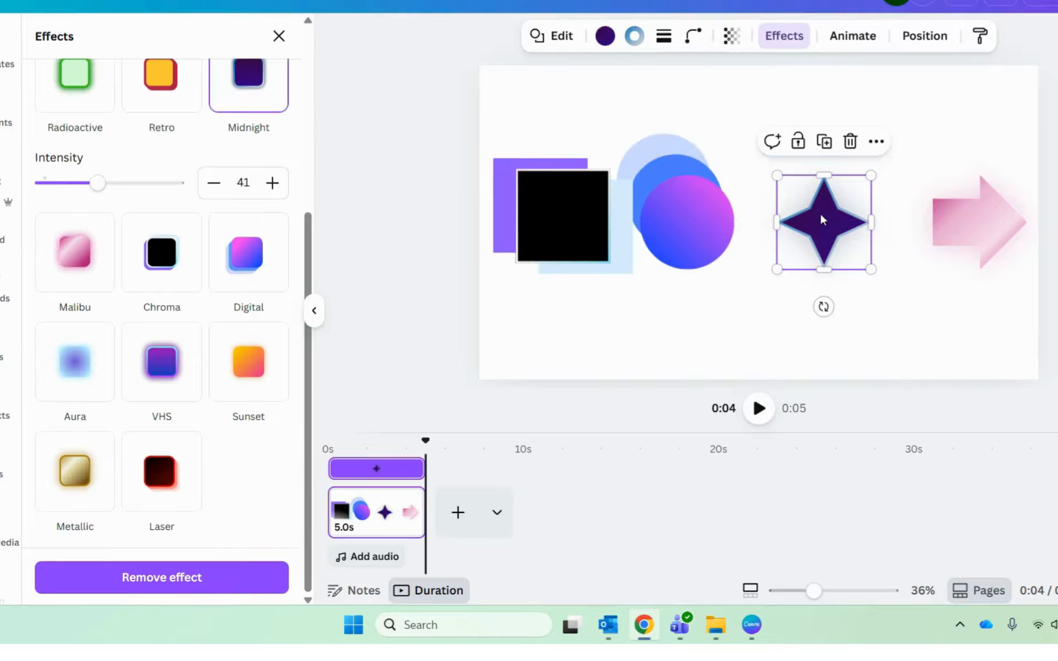
pyautogui.click(65, 372)
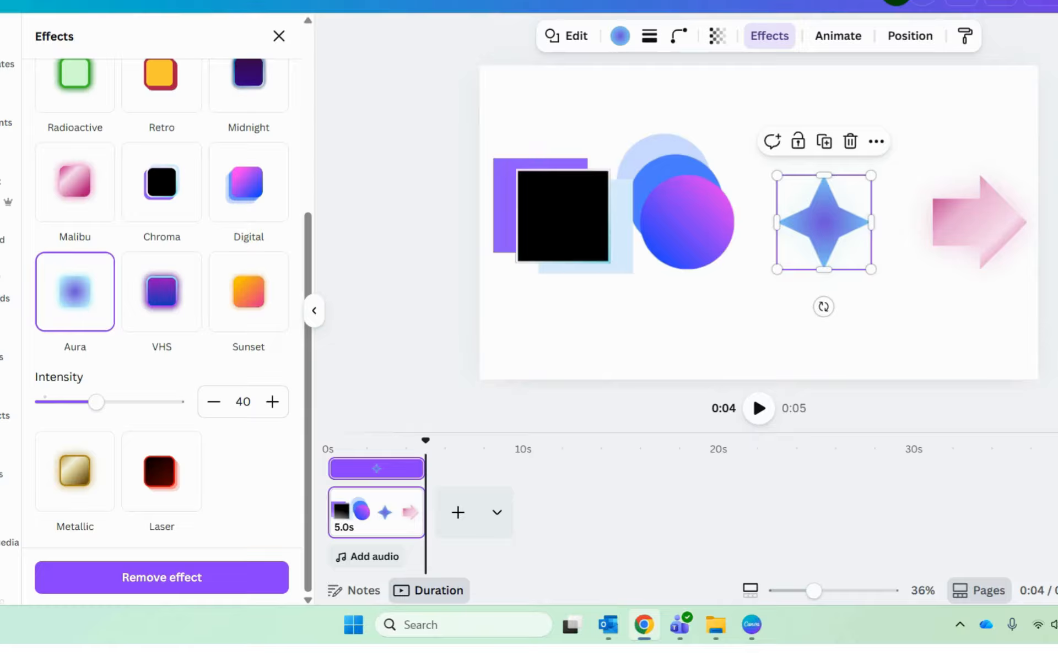
pyautogui.click(980, 222)
pyautogui.click(161, 298)
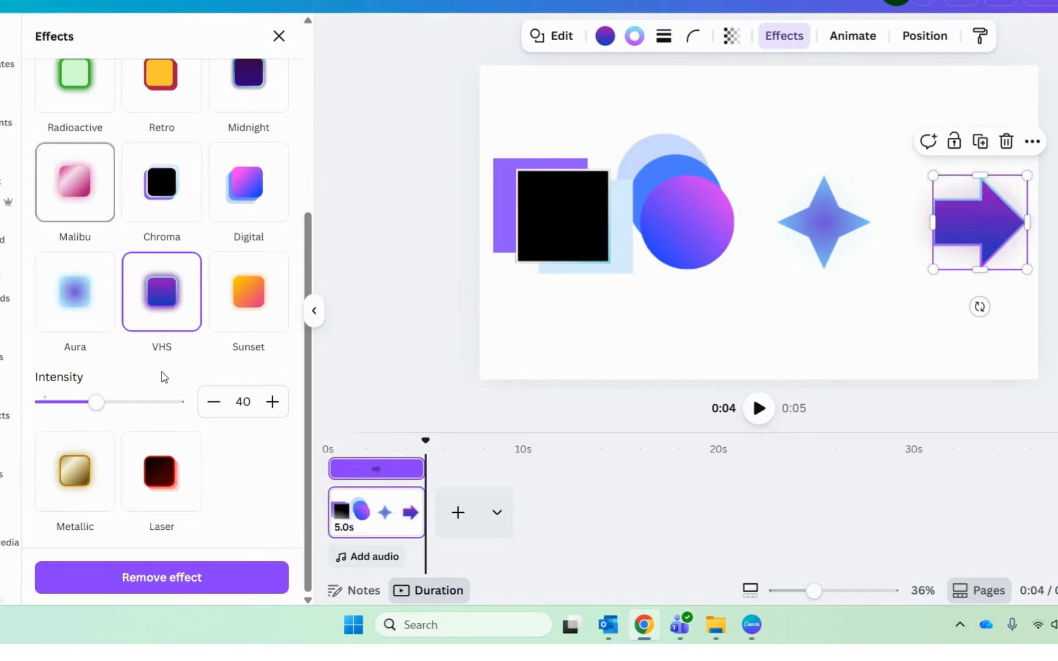
pyautogui.moveTo(98, 407); pyautogui.dragTo(139, 407)
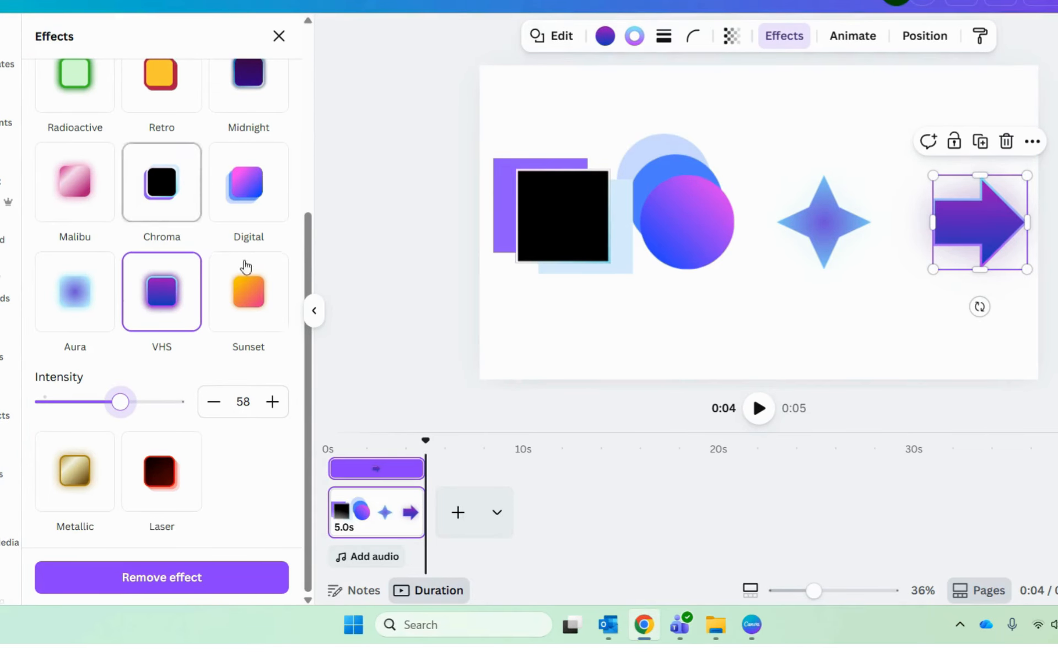
# Switch the square's effect to Sunset and the circle's effect to Metallic.
pyautogui.click(557, 225)
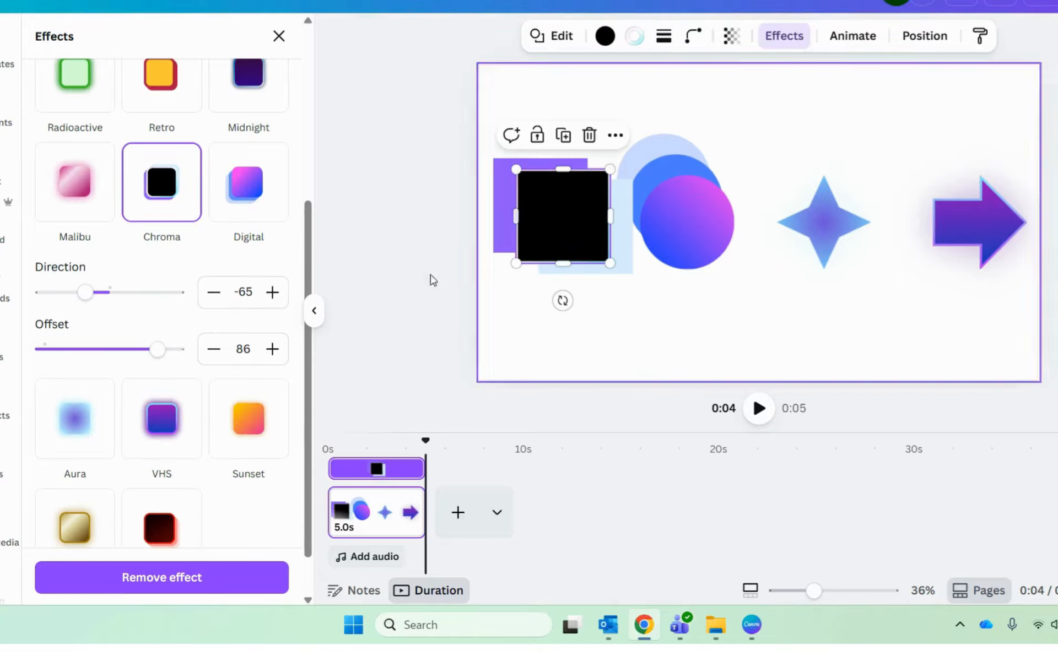
pyautogui.click(247, 419)
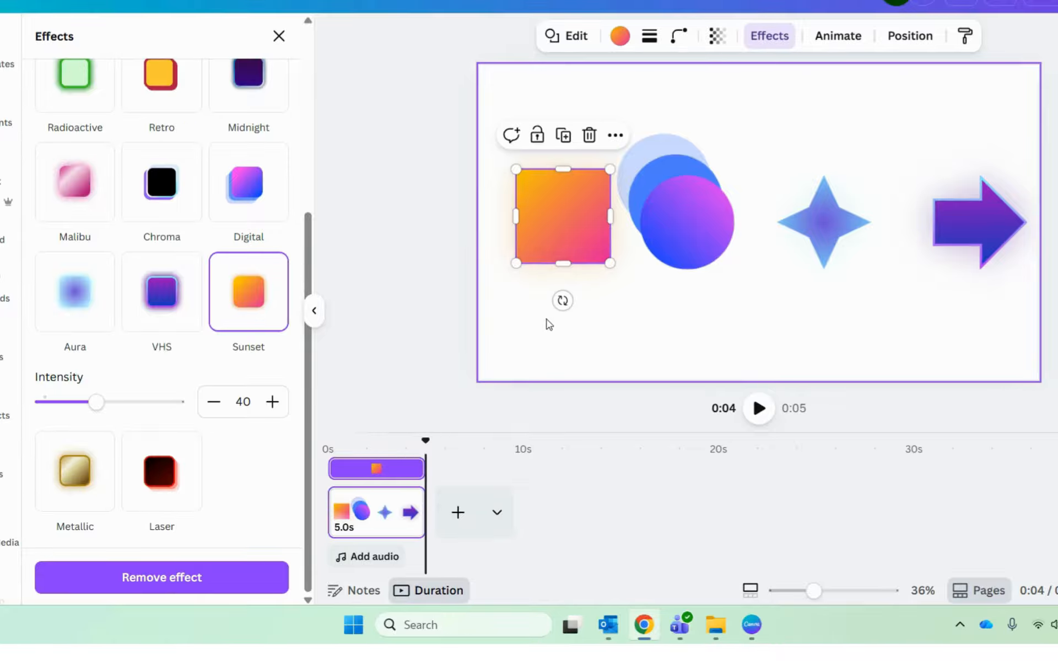
pyautogui.click(699, 228)
pyautogui.click(68, 527)
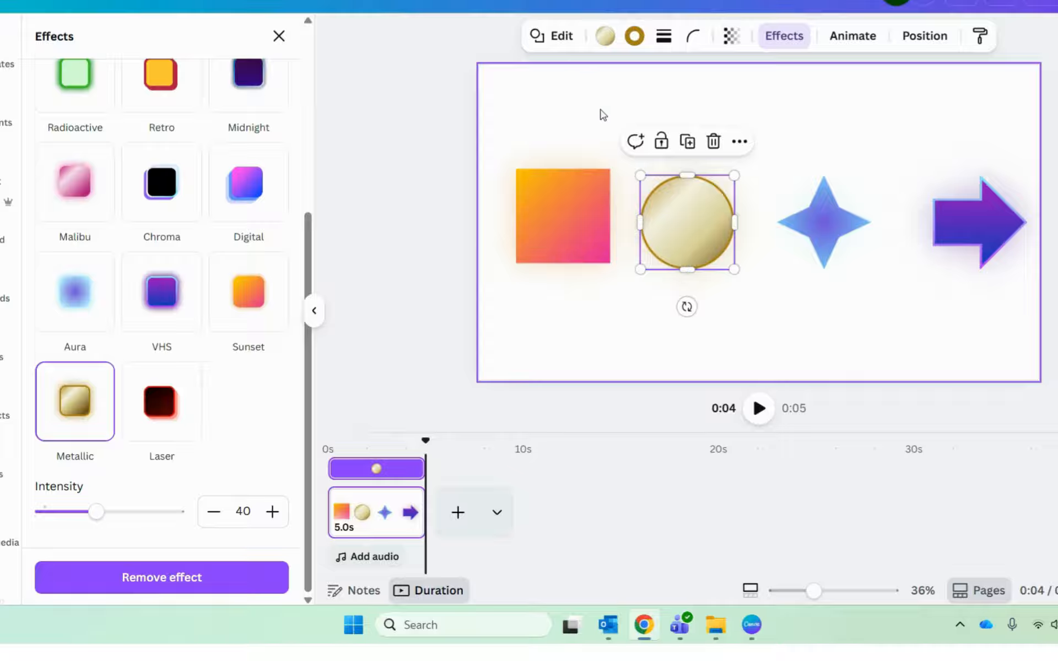
# Switch the star's effect to Laser with a direction of 74 and an offset of 69.
pyautogui.click(822, 218)
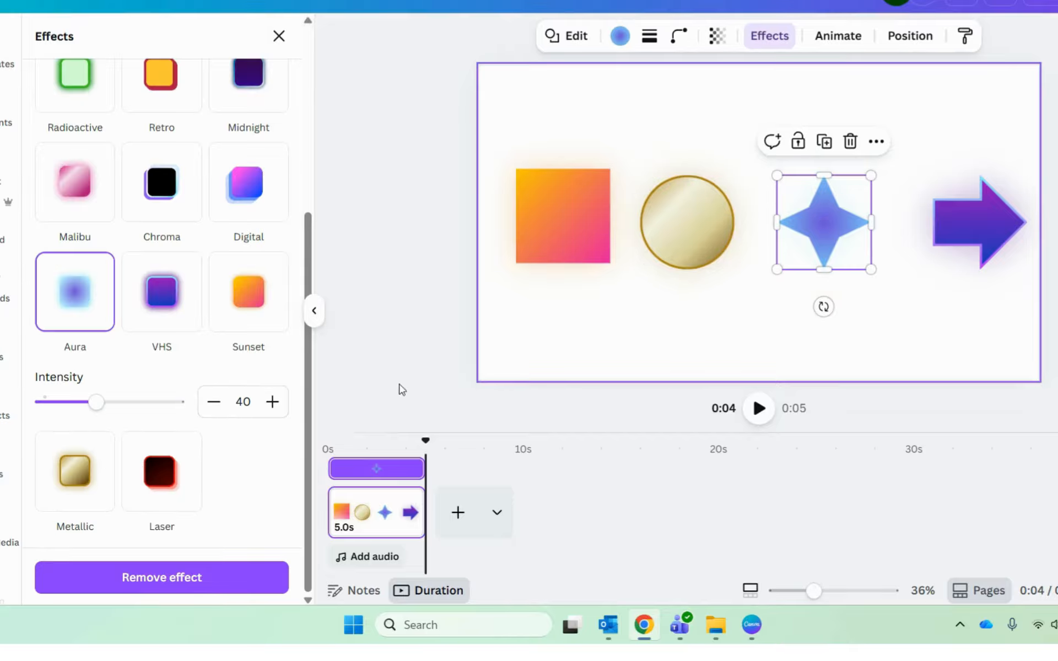
pyautogui.click(164, 472)
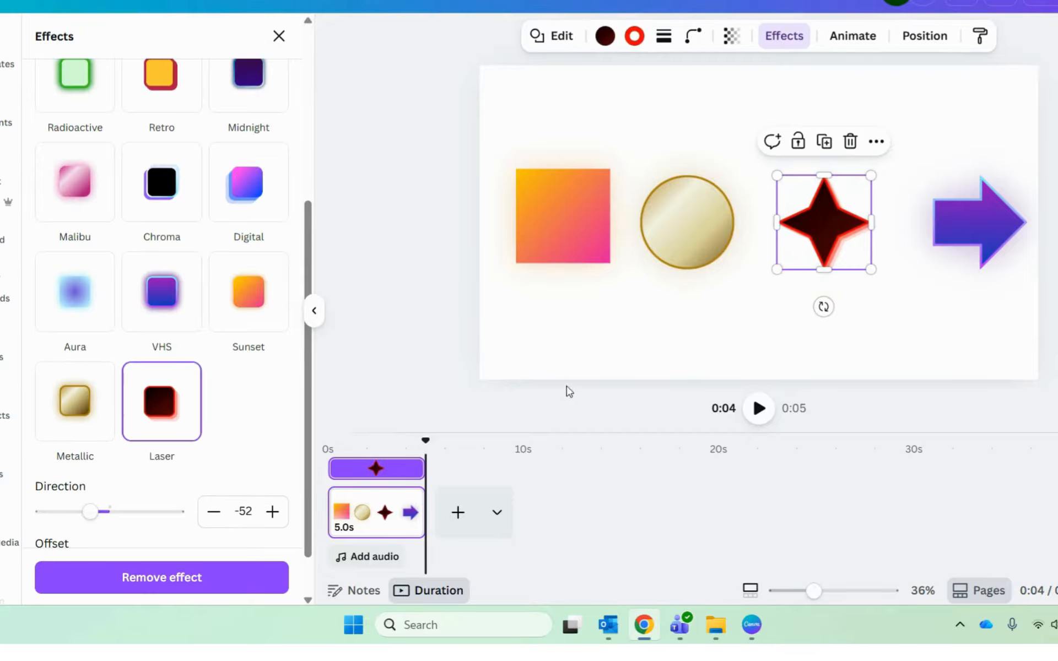
pyautogui.moveTo(89, 511); pyautogui.dragTo(135, 511)
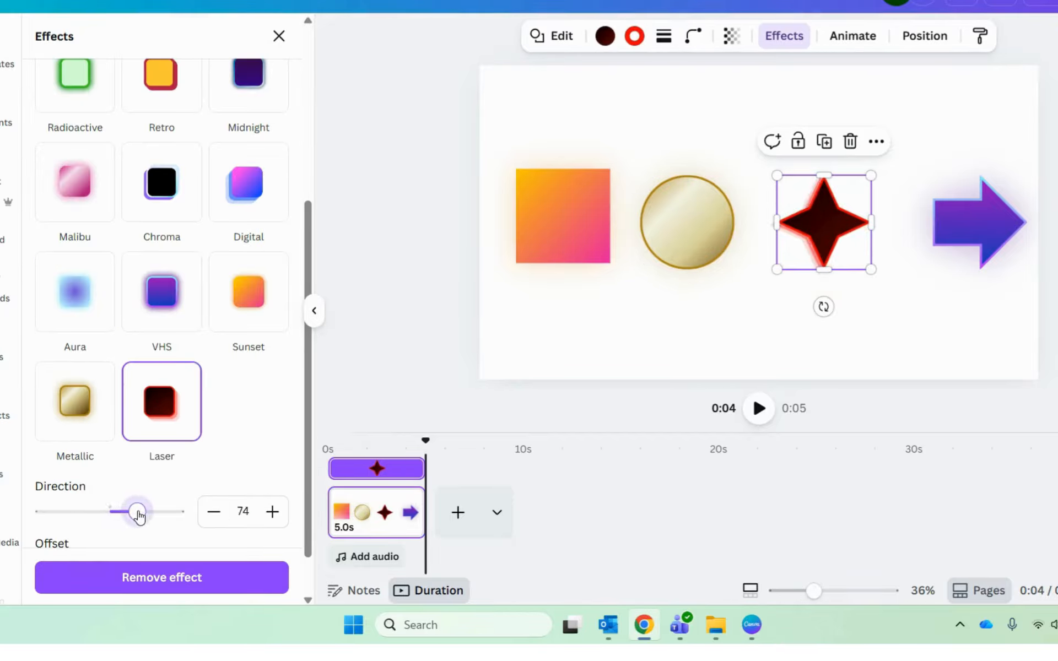
pyautogui.scroll(-1, 147, 392)
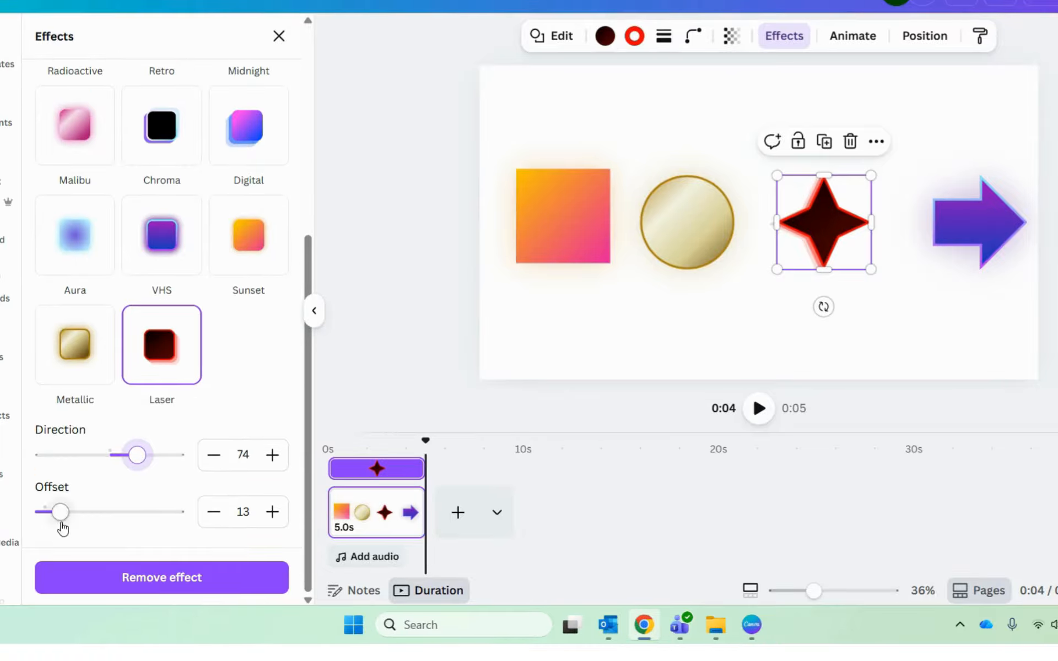
pyautogui.moveTo(62, 523); pyautogui.dragTo(136, 527)
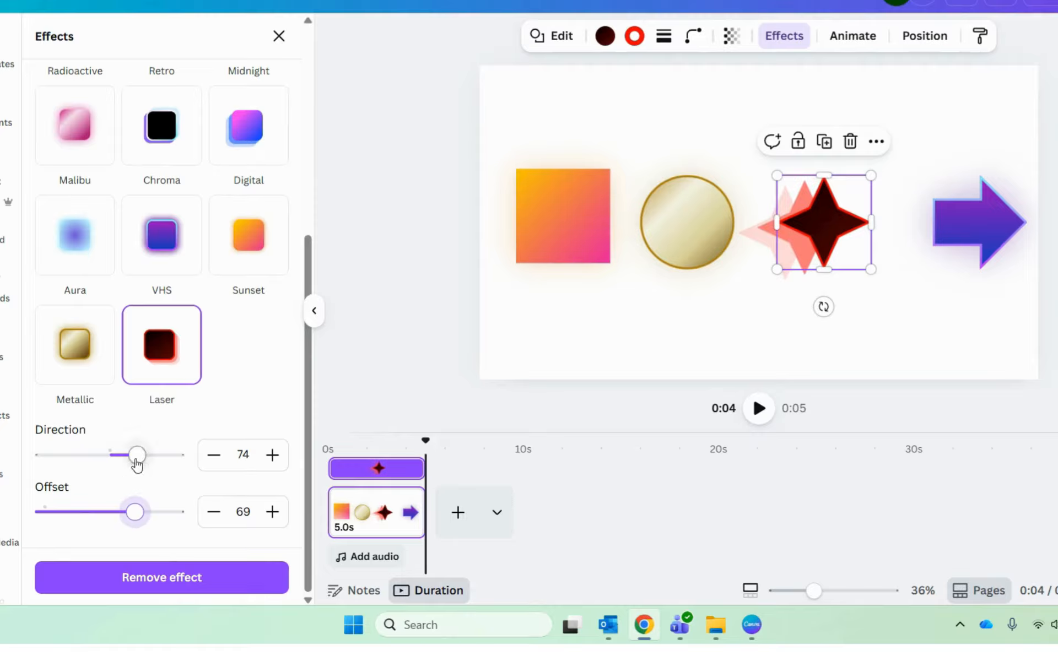
# Set the star's Laser effect to a direction of 43 and an offset of 50.
pyautogui.moveTo(137, 455)
pyautogui.mouseDown()
pyautogui.moveTo(66, 465)
pyautogui.moveTo(126, 467)
pyautogui.mouseUp()
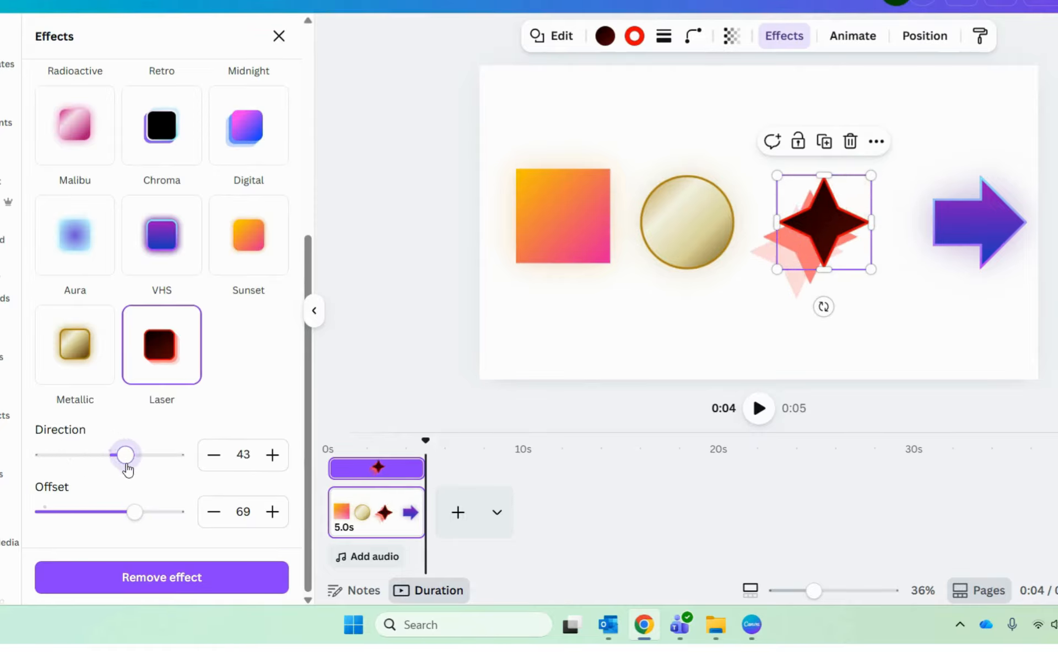
pyautogui.moveTo(138, 523); pyautogui.dragTo(111, 517)
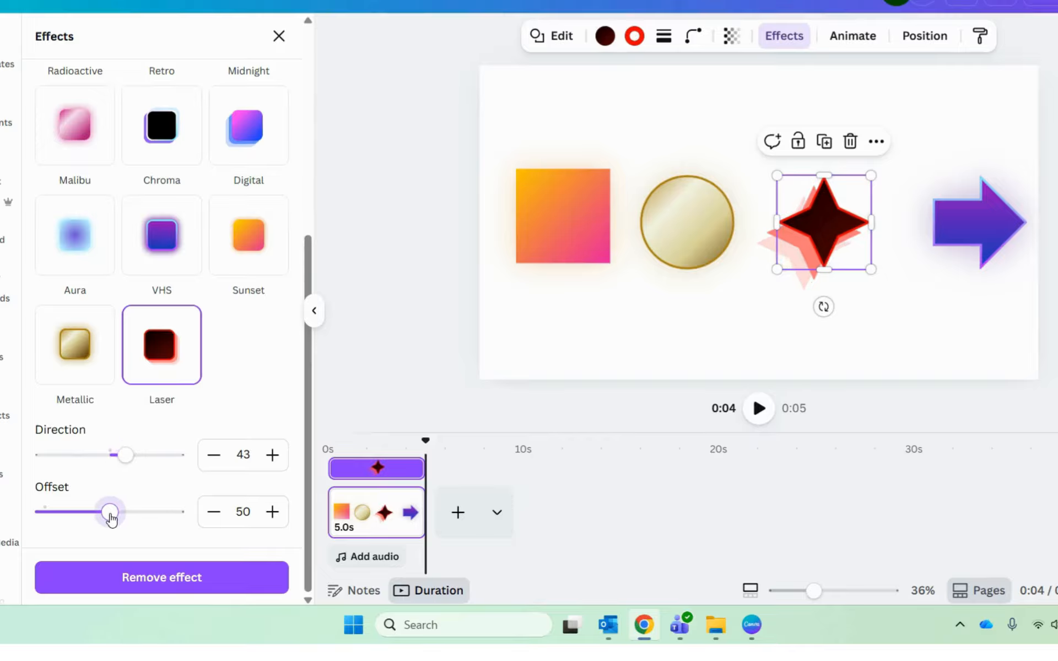
# Change both the stroke and the fill of the star to light green.
pyautogui.click(635, 37)
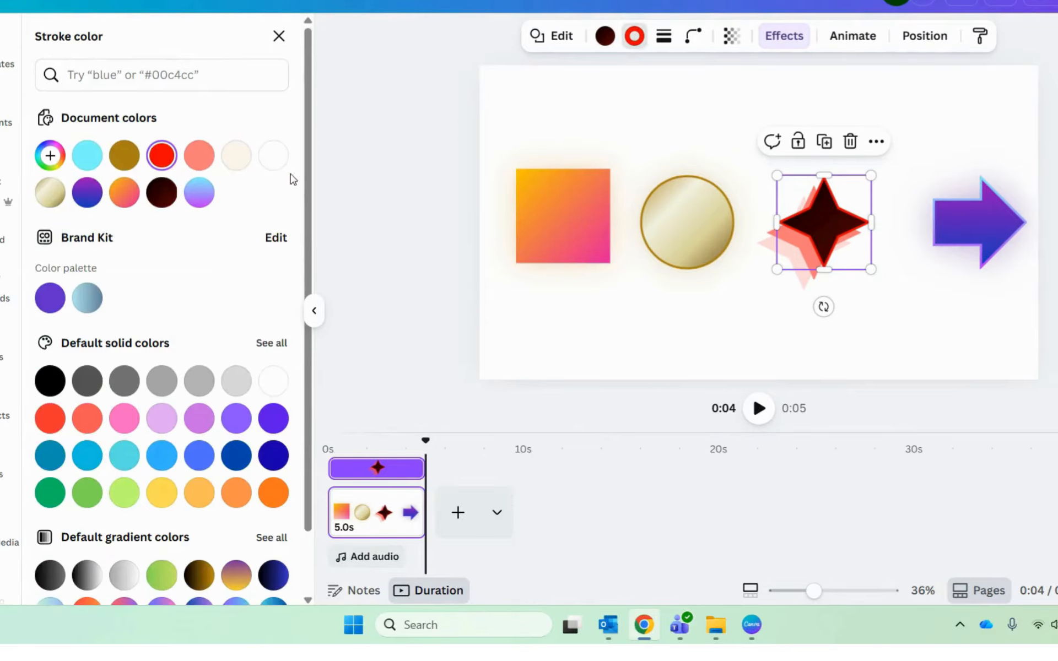
pyautogui.click(124, 496)
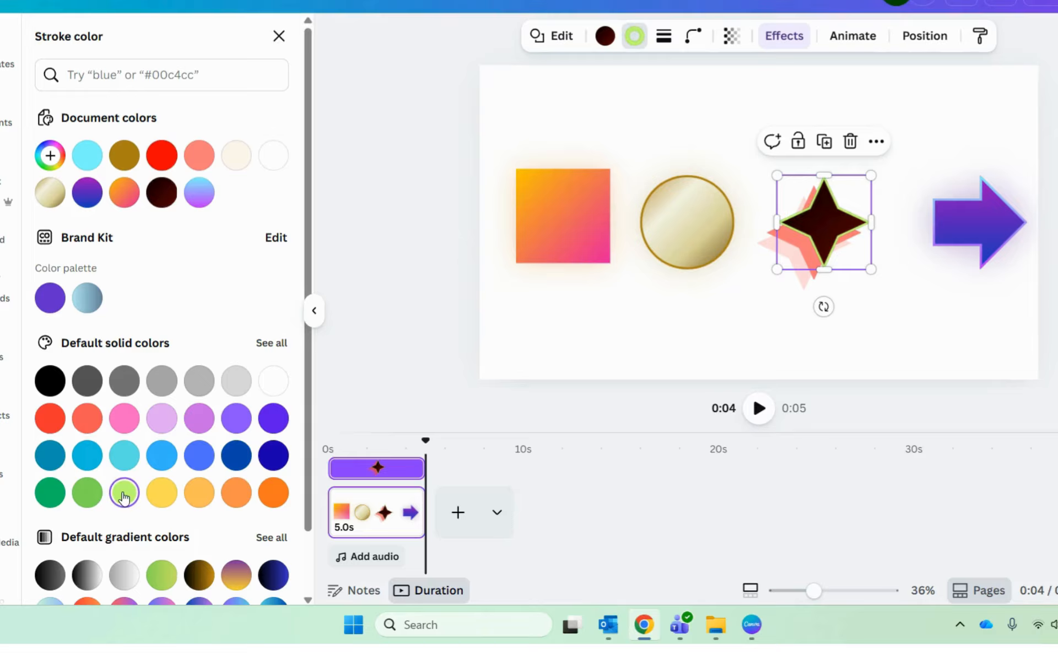
pyautogui.click(604, 38)
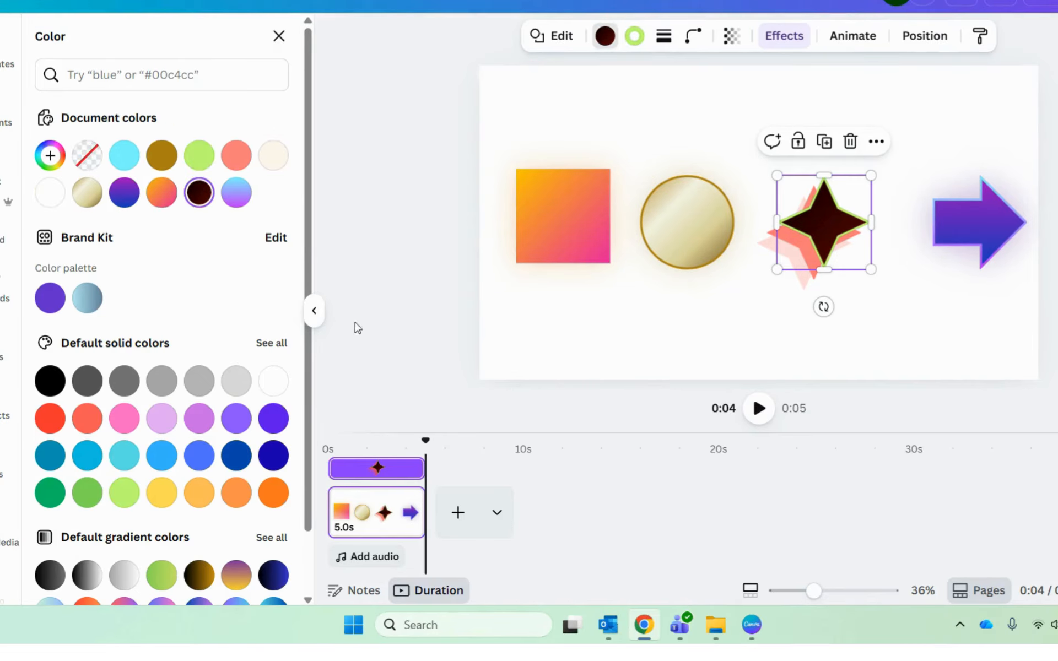
pyautogui.click(200, 157)
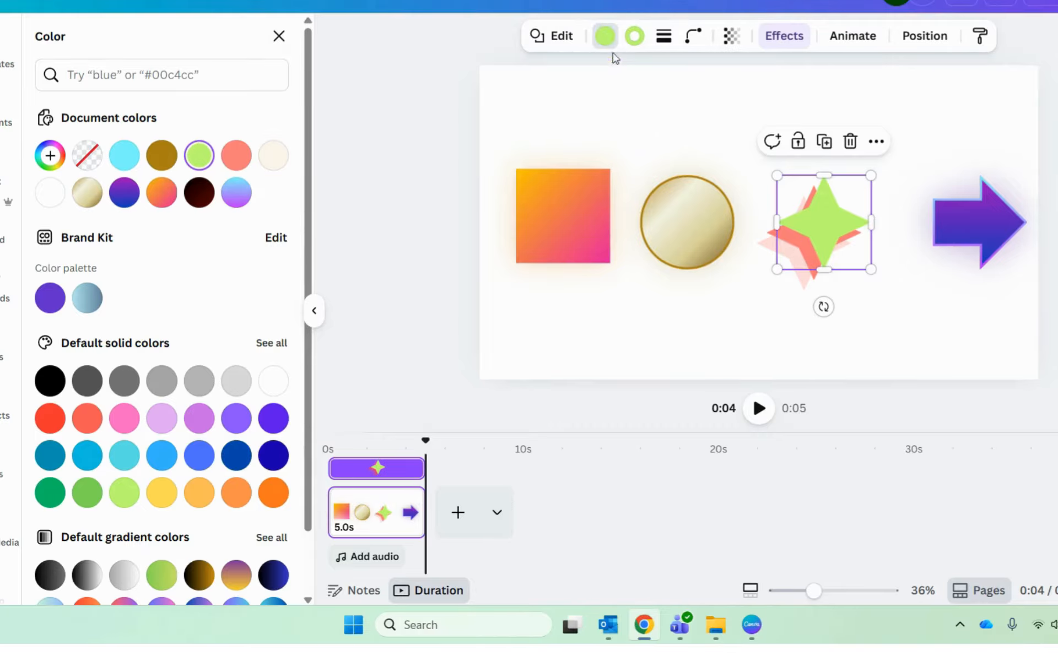
# Change the star's fill to black and its stroke to pastel red, and deselect it.
pyautogui.click(605, 36)
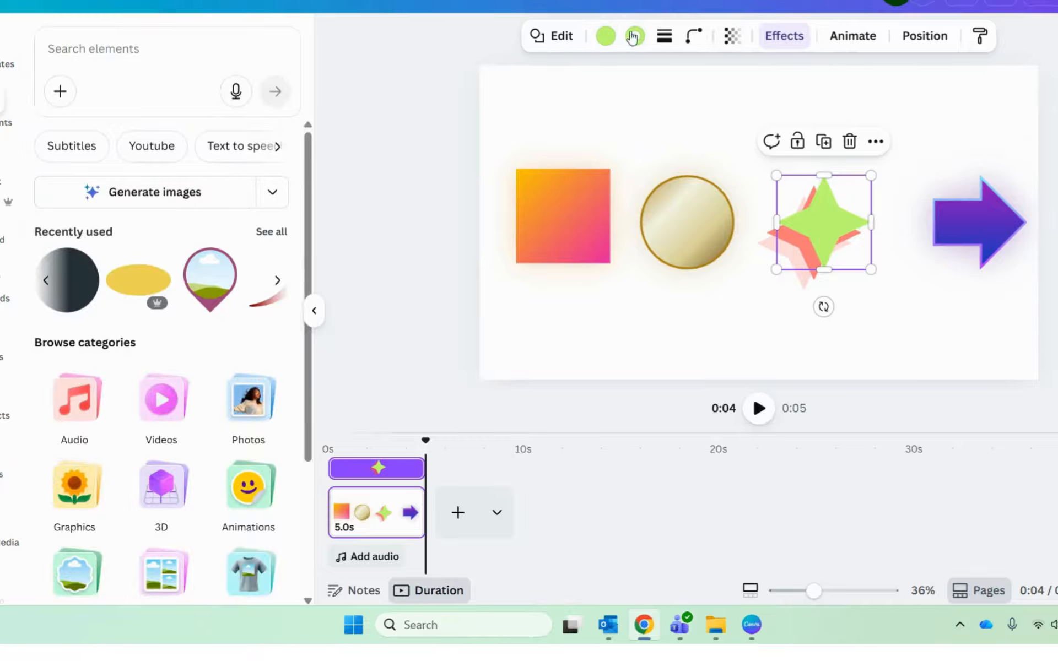
pyautogui.click(606, 36)
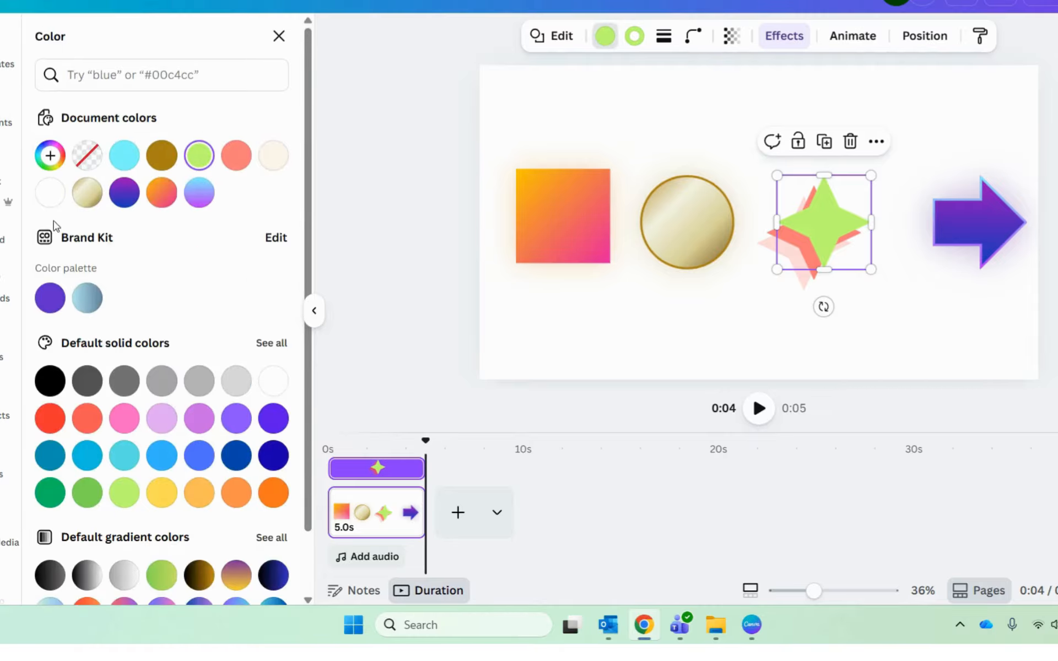
pyautogui.click(51, 381)
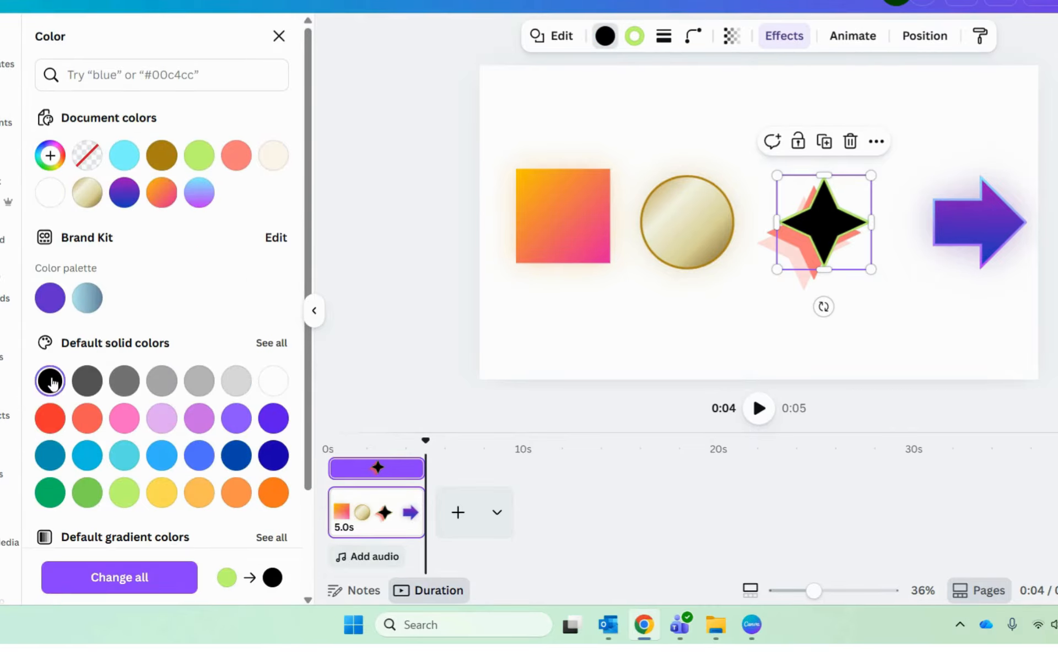
pyautogui.click(635, 36)
pyautogui.click(237, 160)
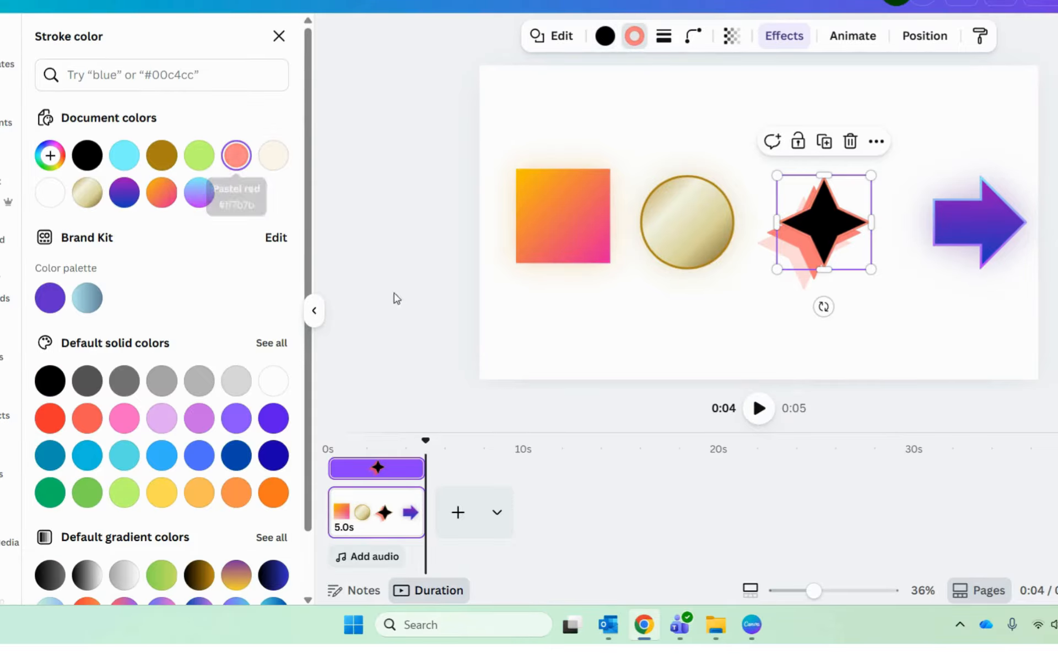
pyautogui.click(807, 335)
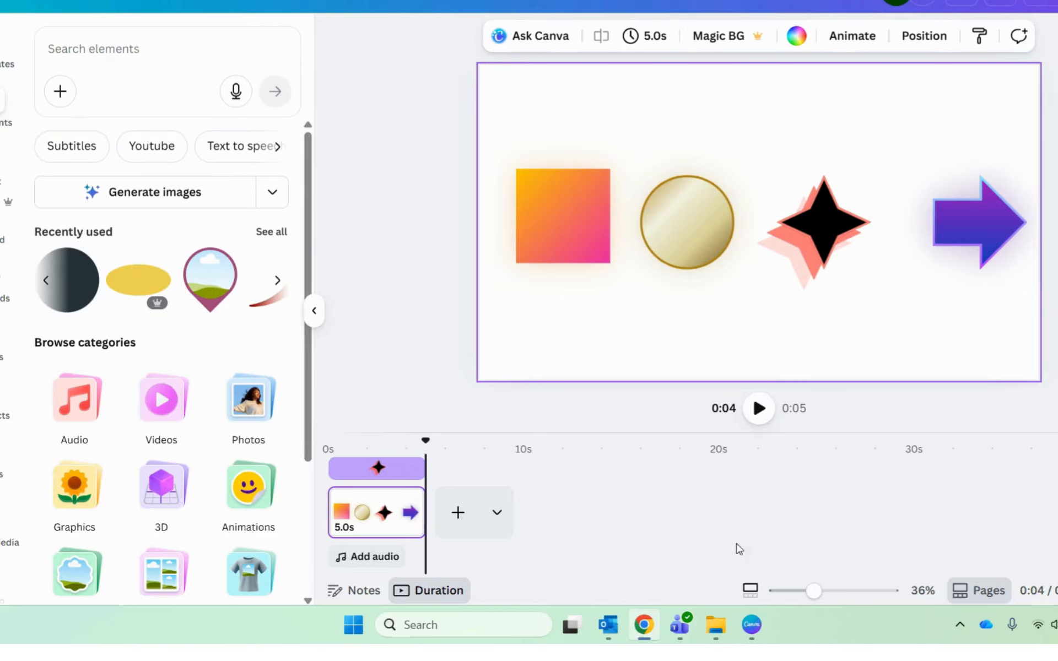
# Add a new page and place a square frame on its left half and a circle frame on its right half.
pyautogui.click(459, 513)
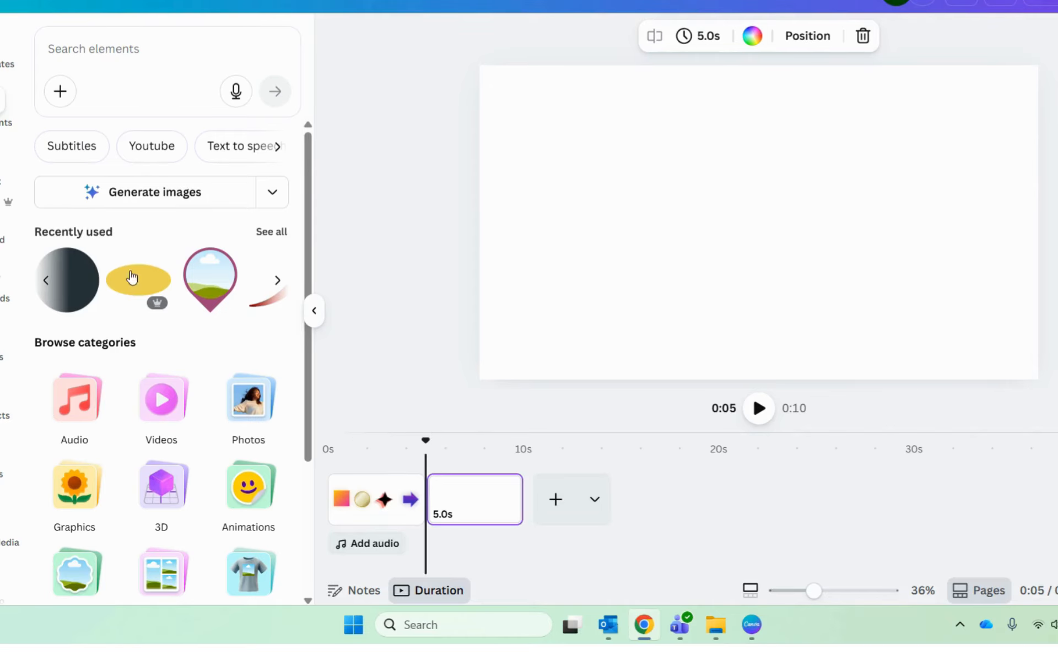
pyautogui.scroll(-3, 132, 281)
pyautogui.click(75, 409)
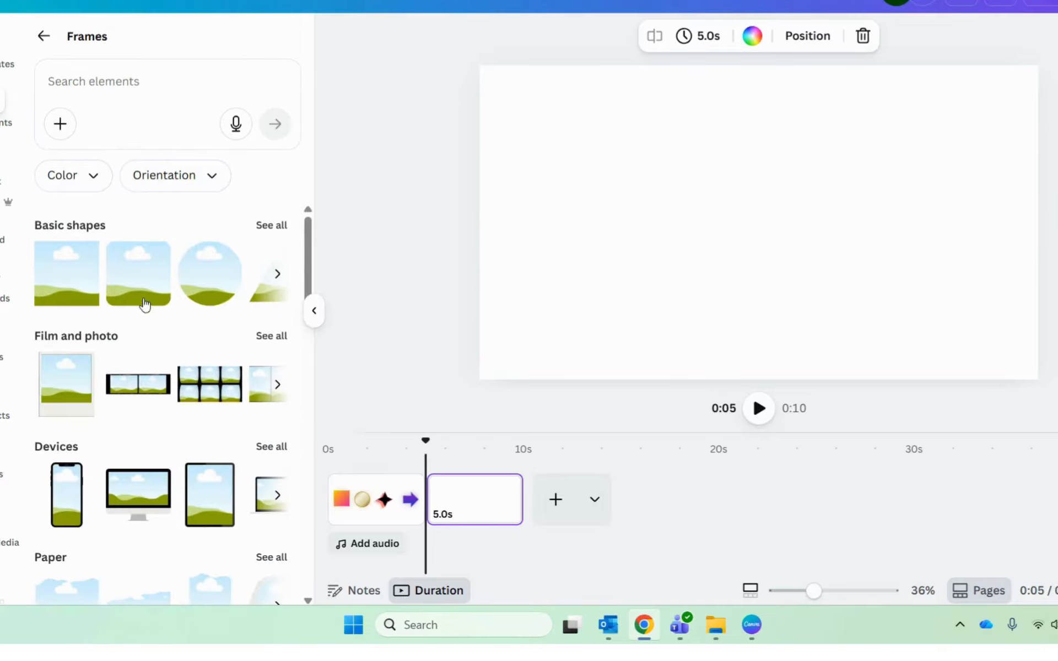
pyautogui.click(80, 277)
pyautogui.moveTo(725, 210); pyautogui.dragTo(606, 205)
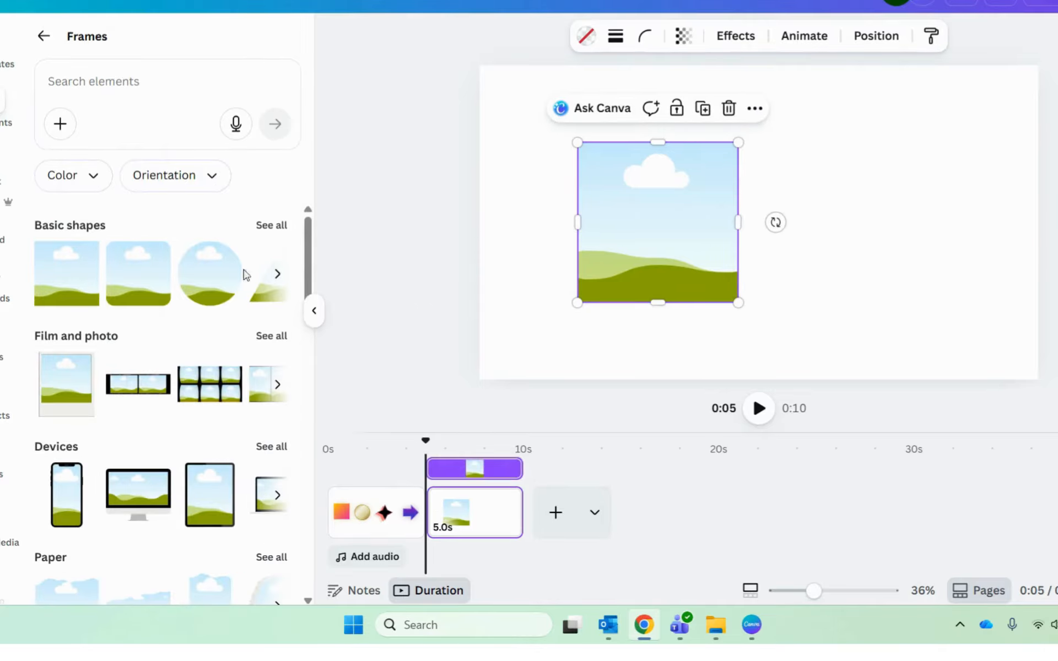
pyautogui.click(203, 276)
pyautogui.moveTo(770, 243); pyautogui.dragTo(905, 236)
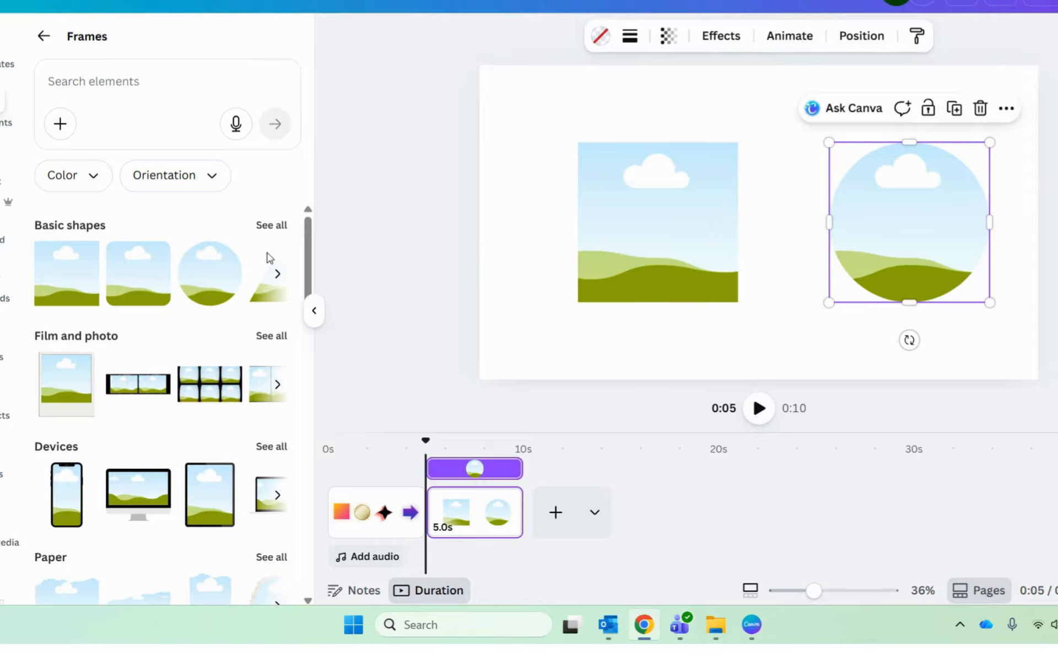
# Apply the Radioactive effect to the square frame with an intensity of 88.
pyautogui.click(628, 206)
pyautogui.click(733, 38)
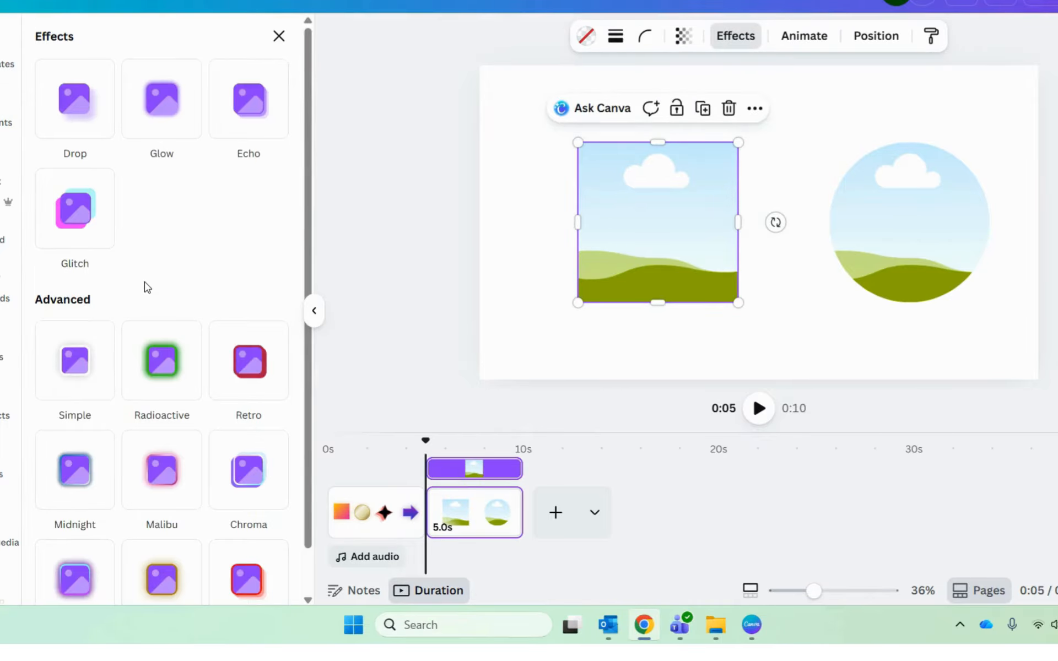
pyautogui.scroll(-1, 147, 287)
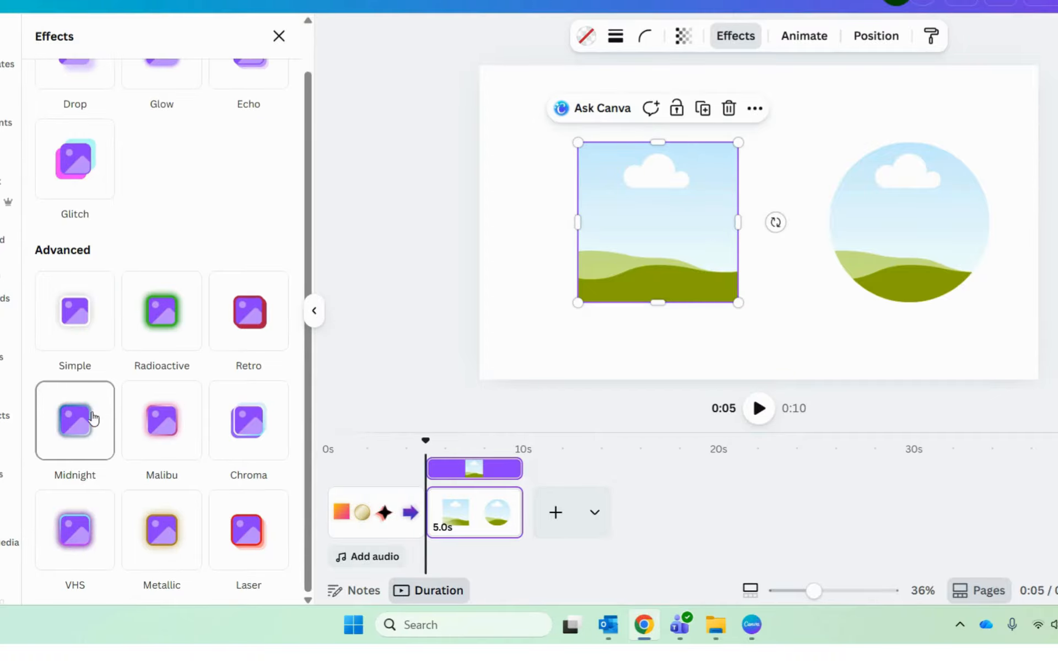
pyautogui.click(159, 319)
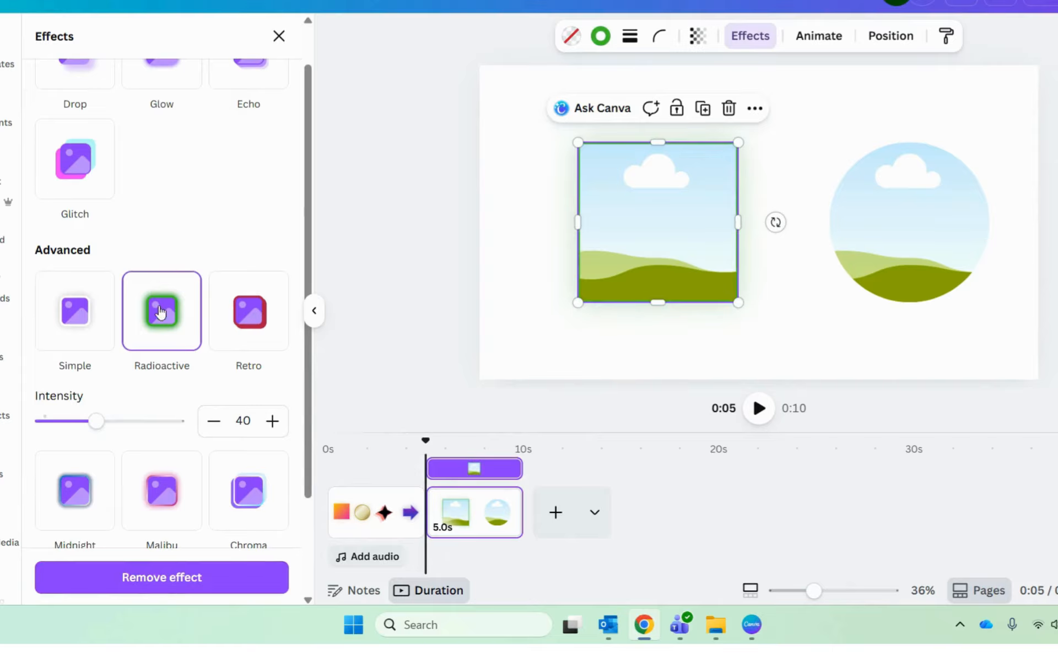
pyautogui.moveTo(95, 422); pyautogui.dragTo(162, 433)
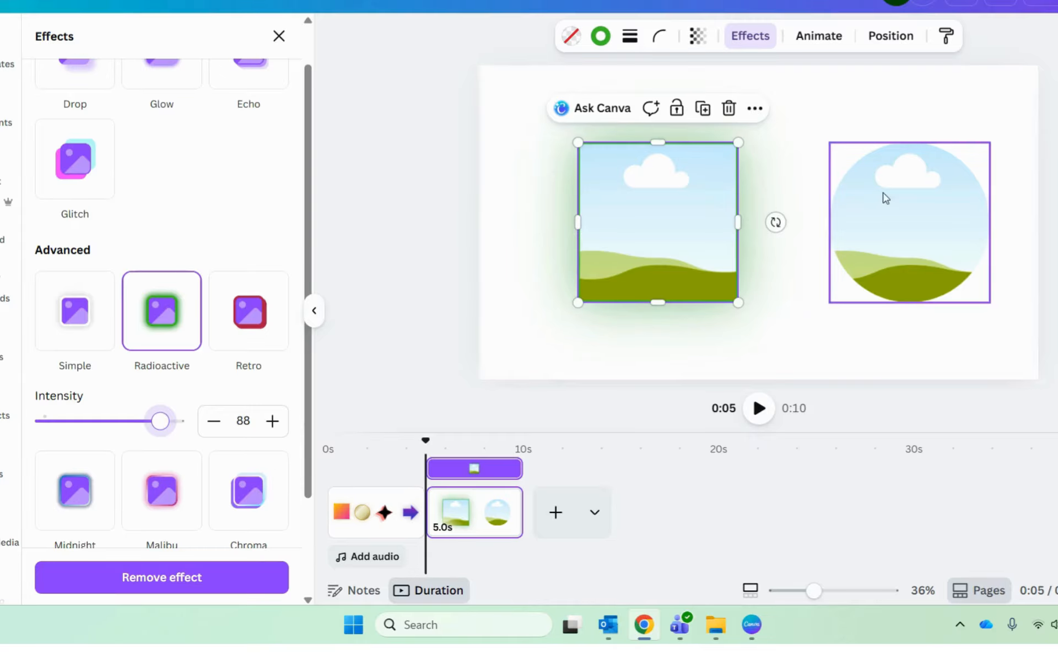
# Apply the Retro effect to the circle frame with a direction of 129 and an offset of 85.
pyautogui.click(911, 222)
pyautogui.click(242, 317)
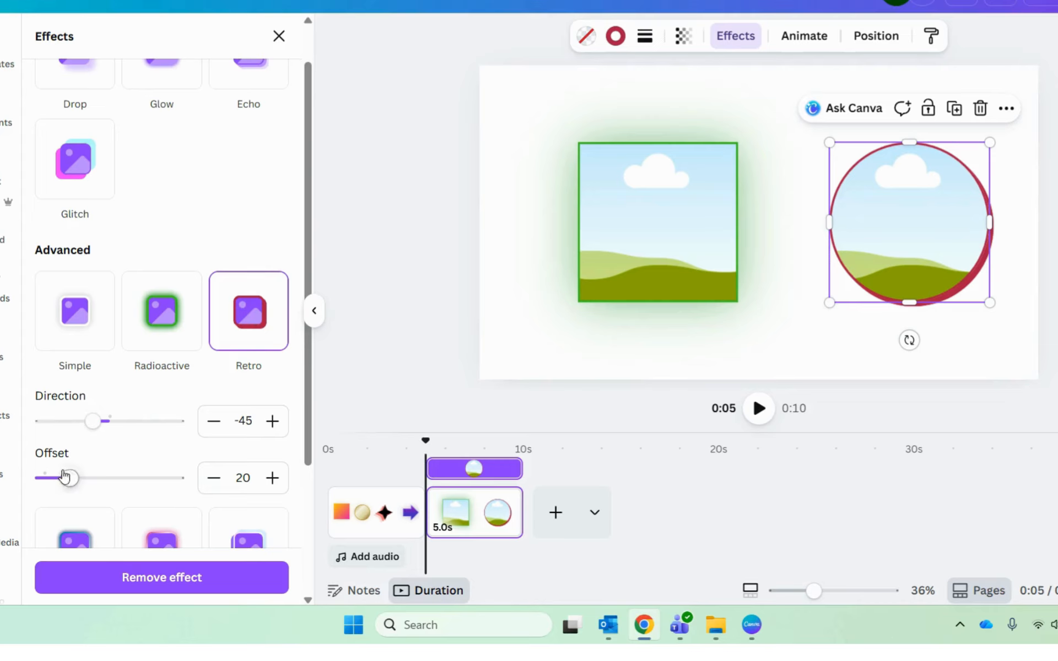
pyautogui.moveTo(92, 422); pyautogui.dragTo(158, 421)
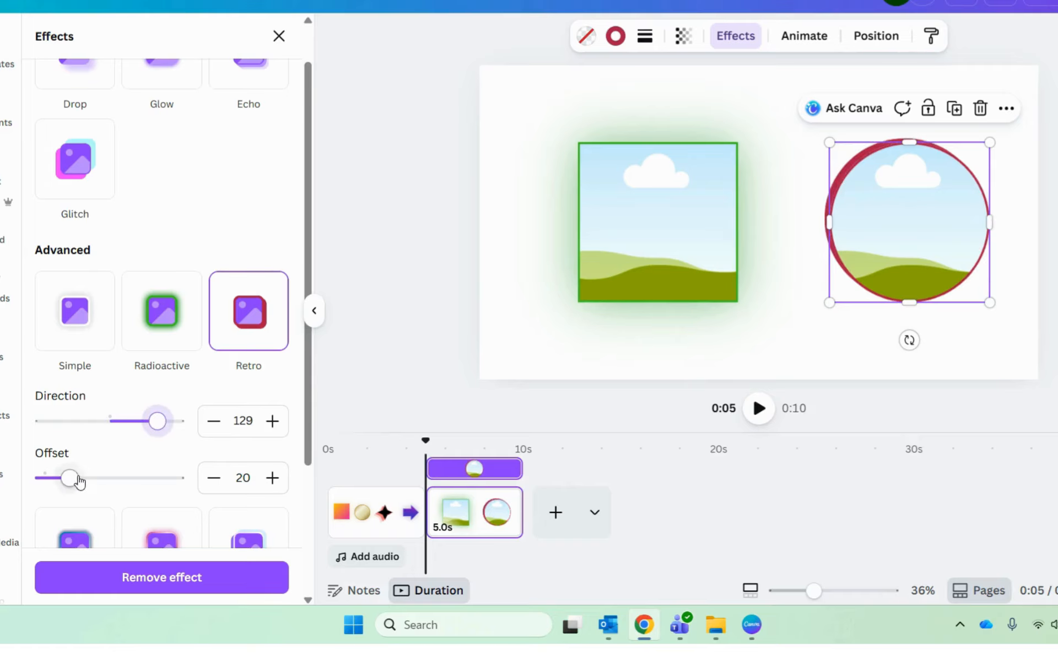
pyautogui.moveTo(70, 479); pyautogui.dragTo(158, 481)
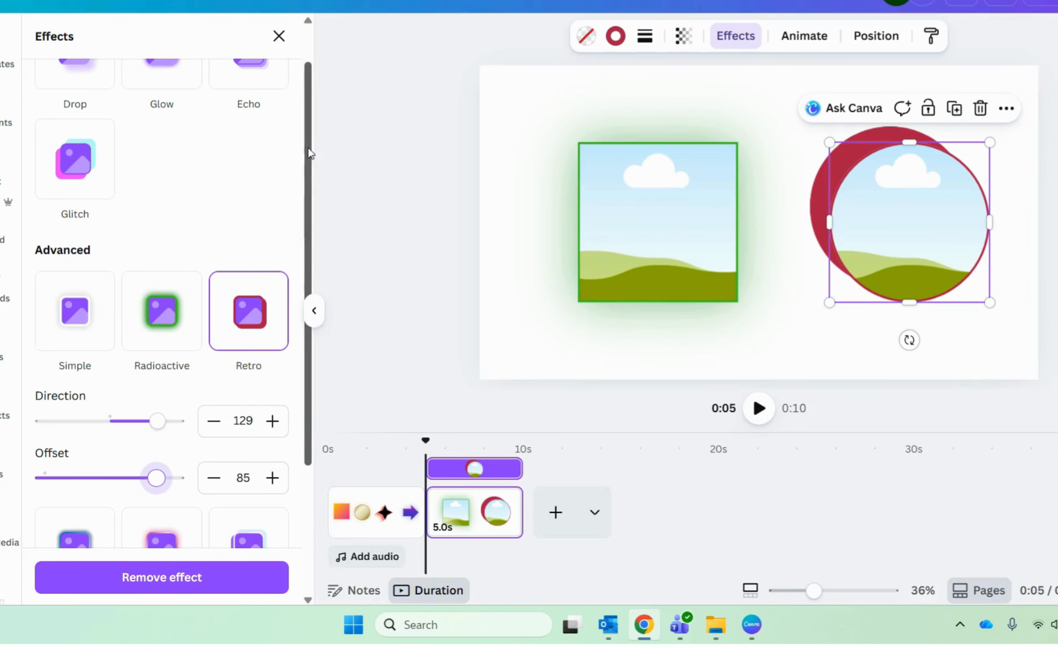
# Switch the circle frame's effect to Chroma with an offset of 98.
pyautogui.moveTo(307, 153); pyautogui.dragTo(313, 311)
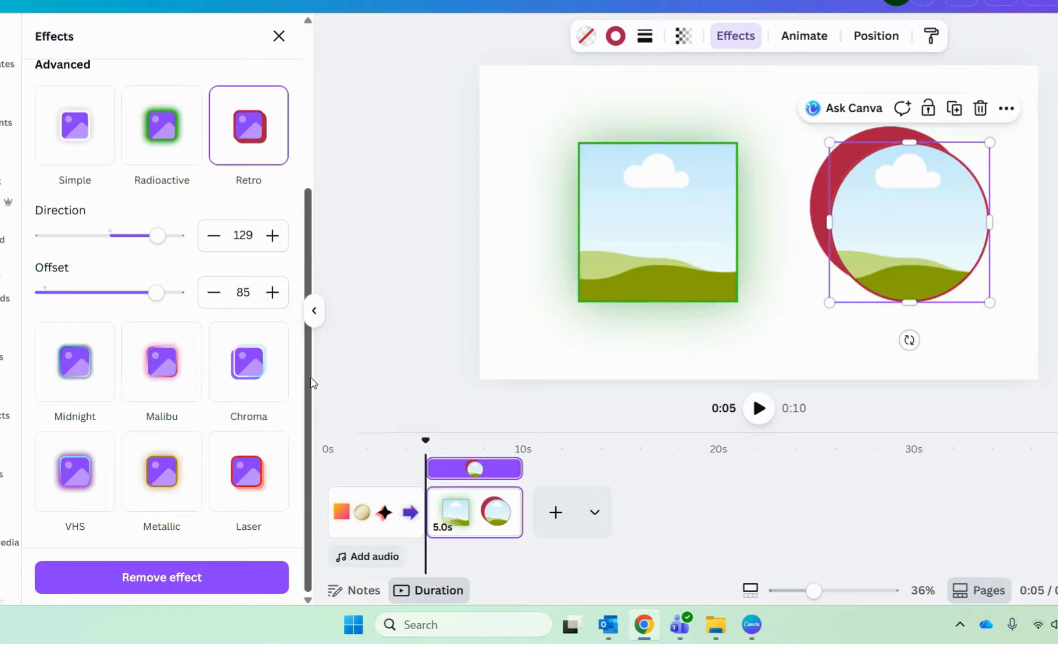
pyautogui.click(243, 370)
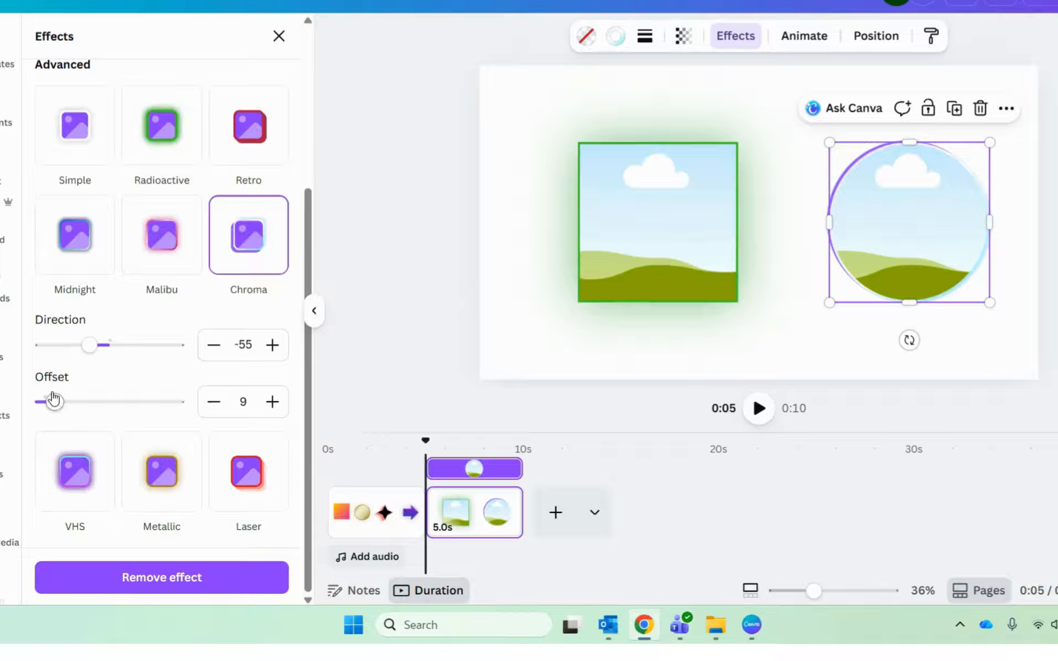
pyautogui.moveTo(53, 399); pyautogui.dragTo(173, 405)
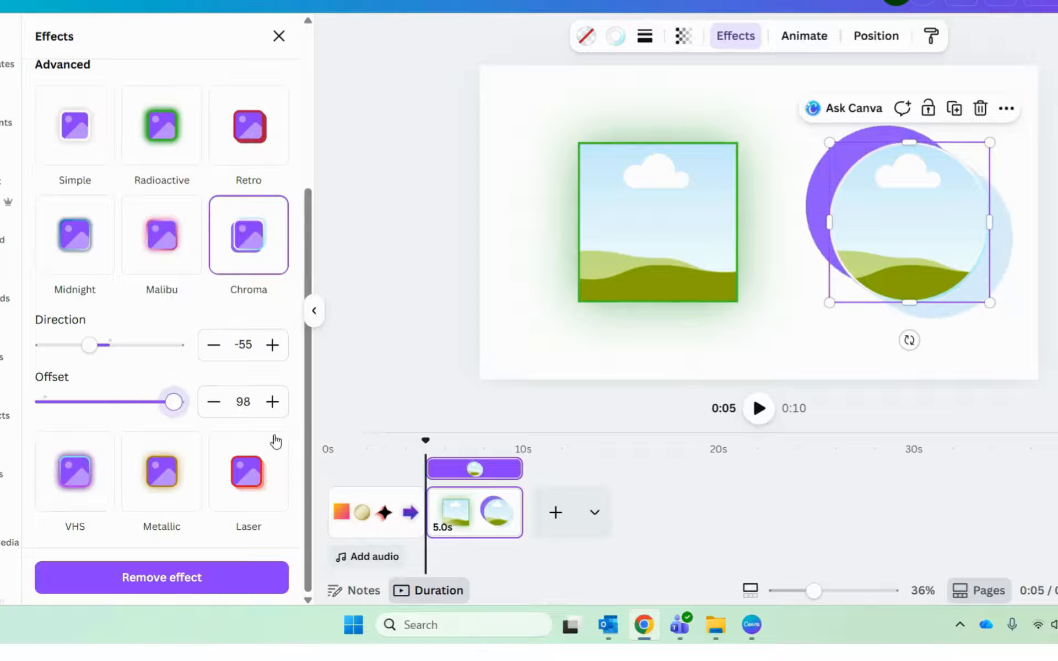